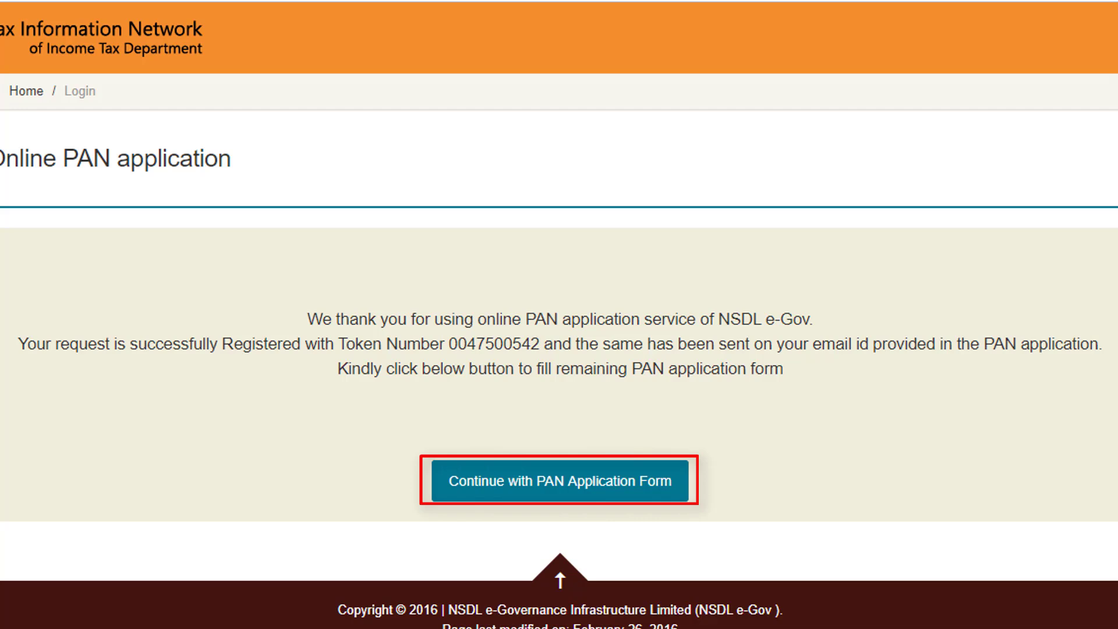
Continue to the PAN application form and choose to forward the application documents physically.
click(524, 481)
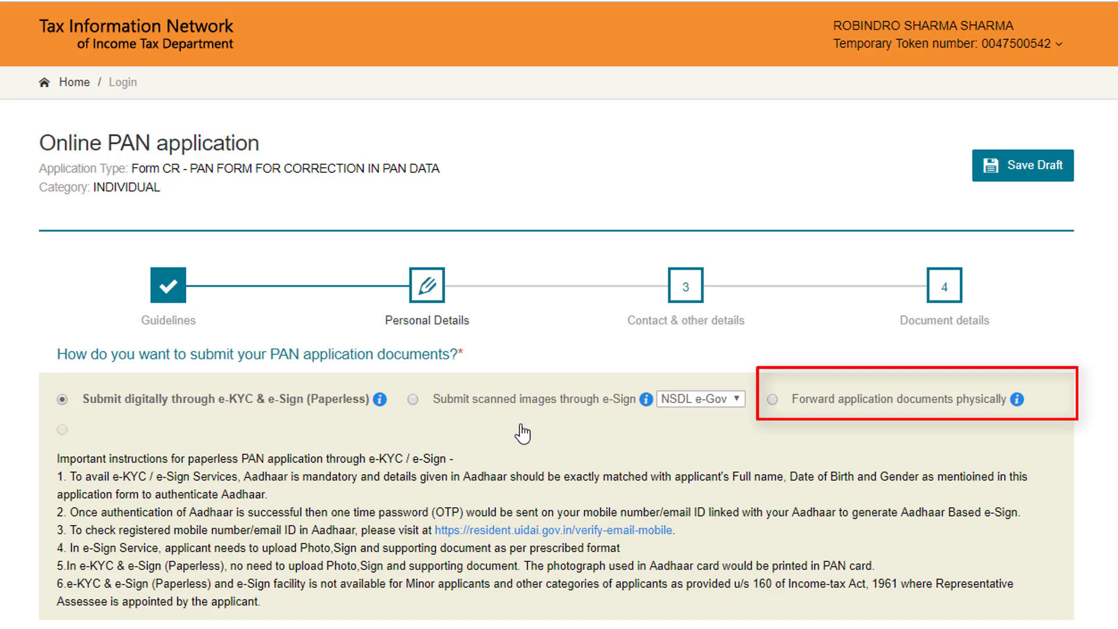
click(772, 400)
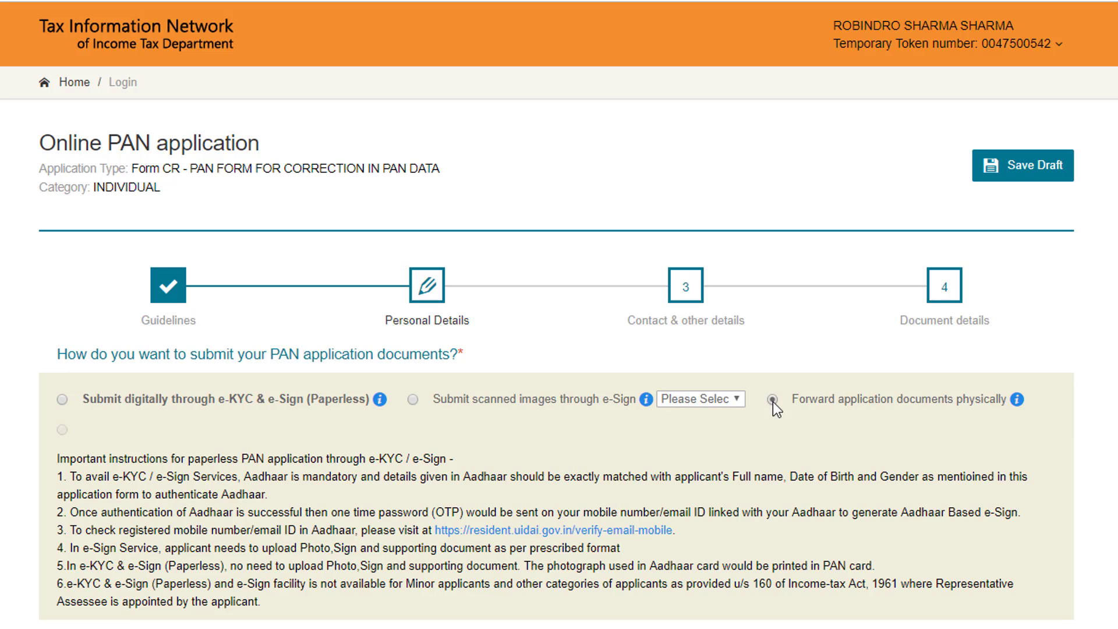
scroll(773, 402, down, 5)
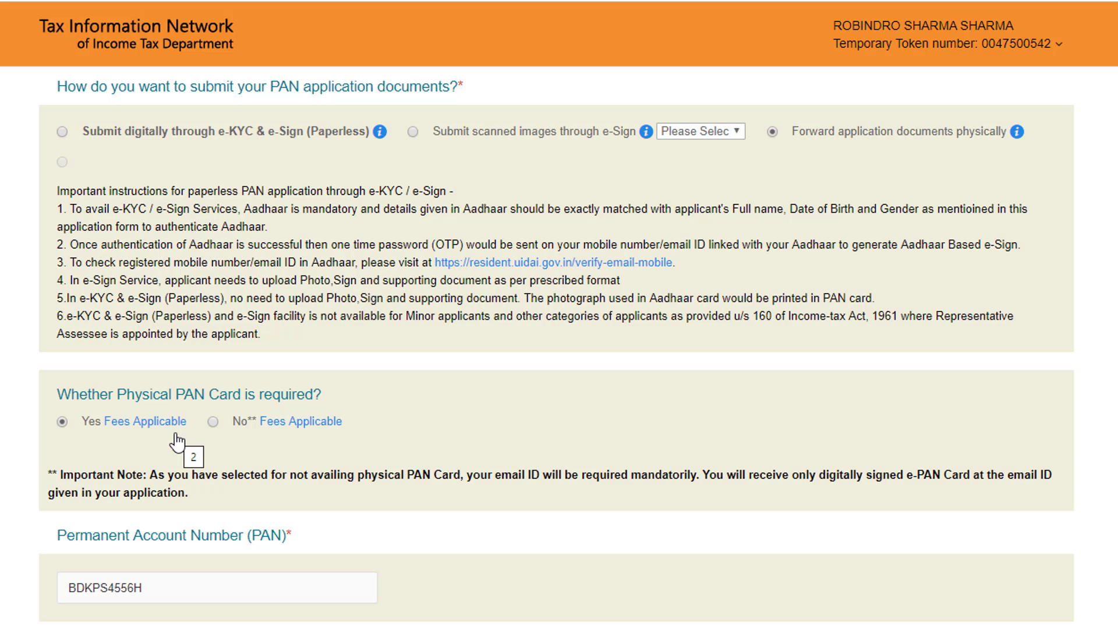
scroll(163, 454, down, 5)
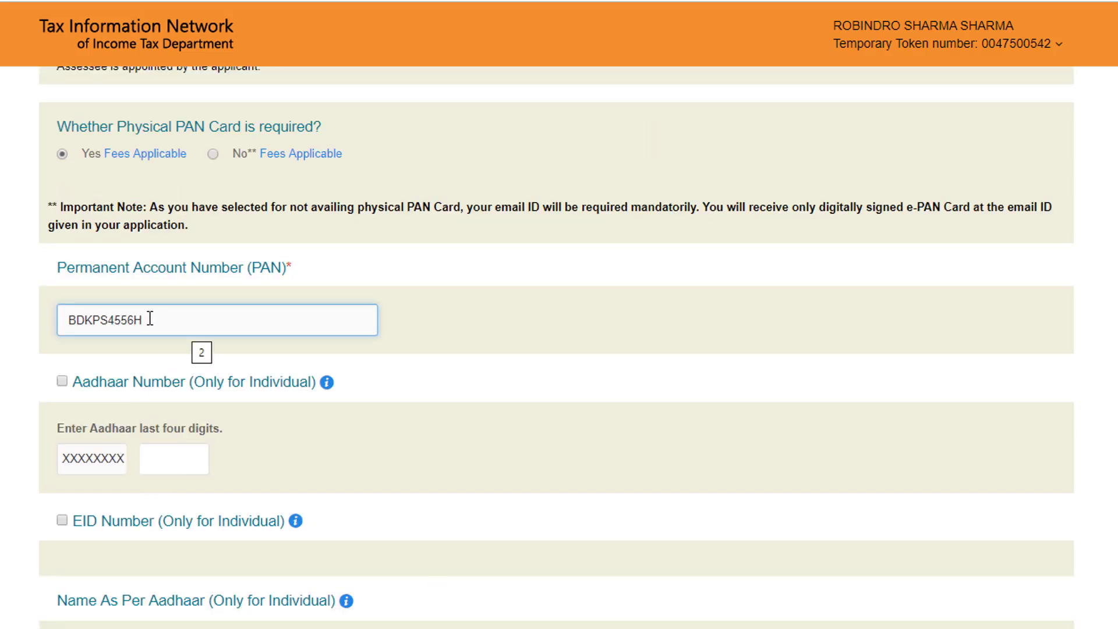
click(362, 453)
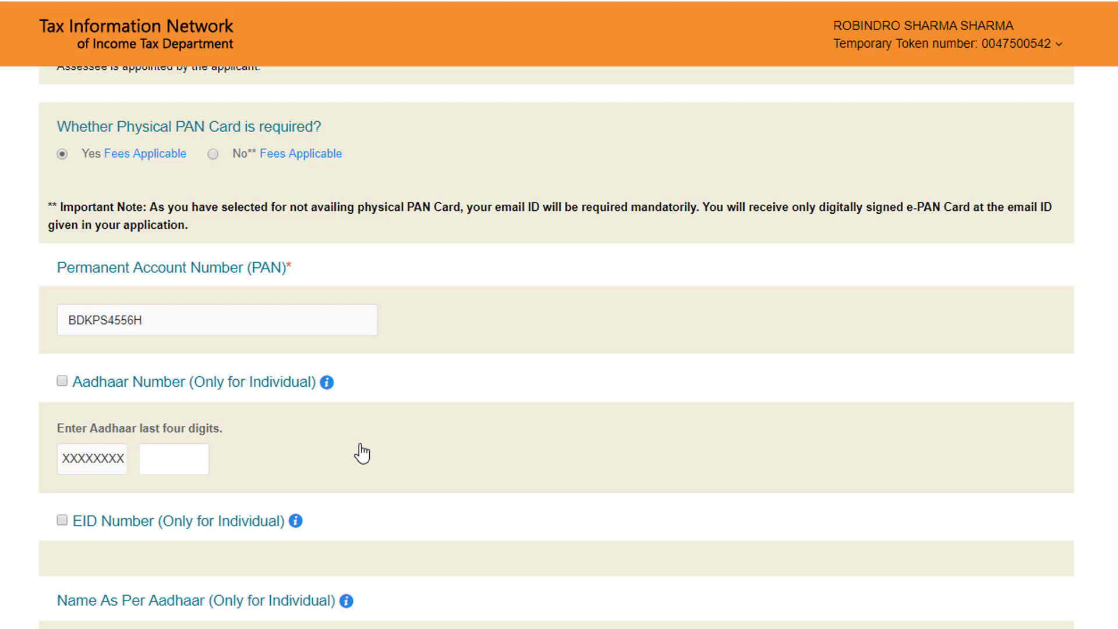
scroll(362, 453, up, 5)
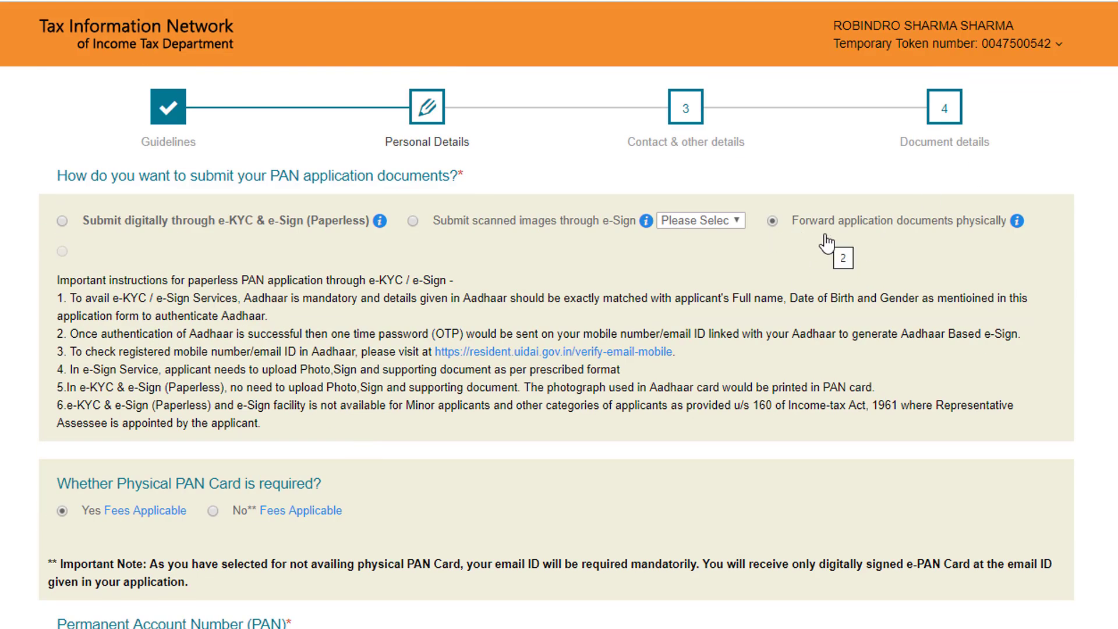
scroll(816, 268, down, 5)
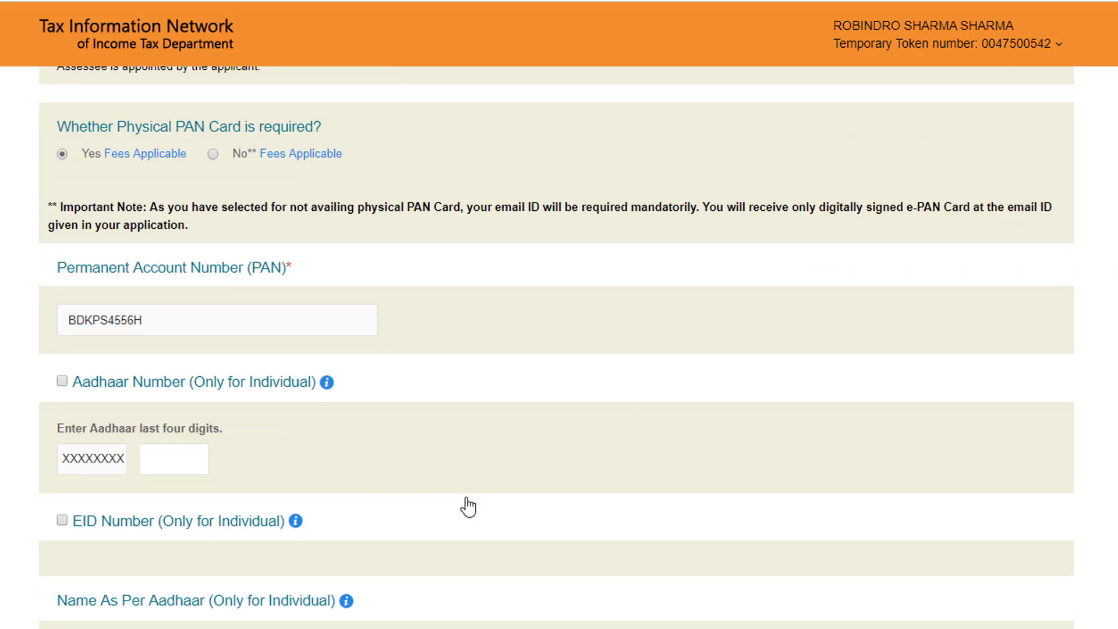
Mark the applicant's full name for correction and set the gender to Male.
scroll(478, 509, down, 8)
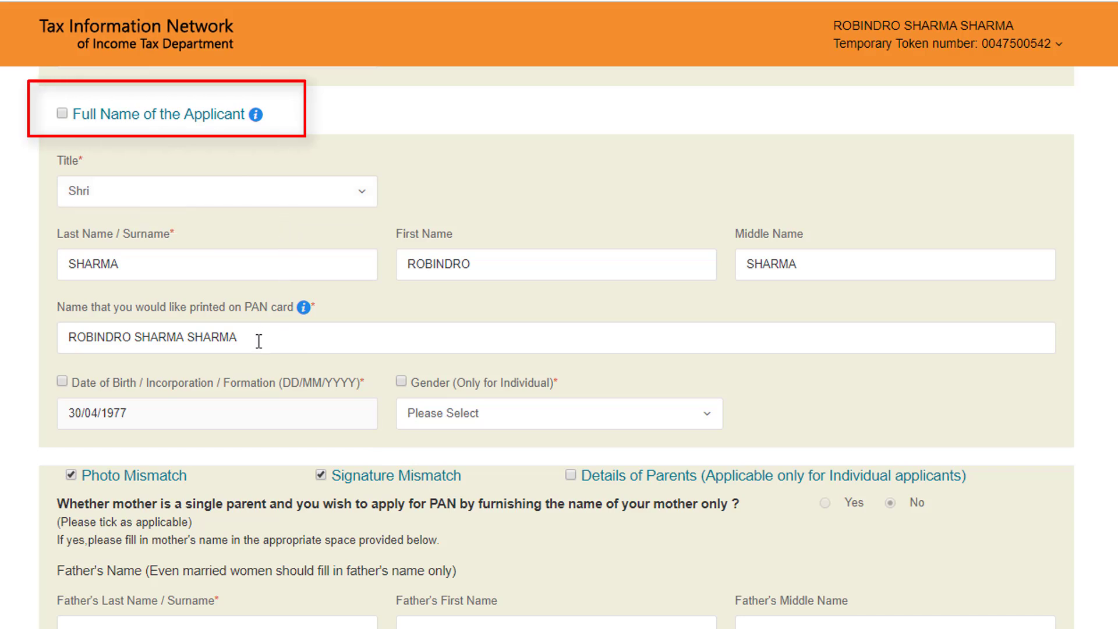
click(62, 115)
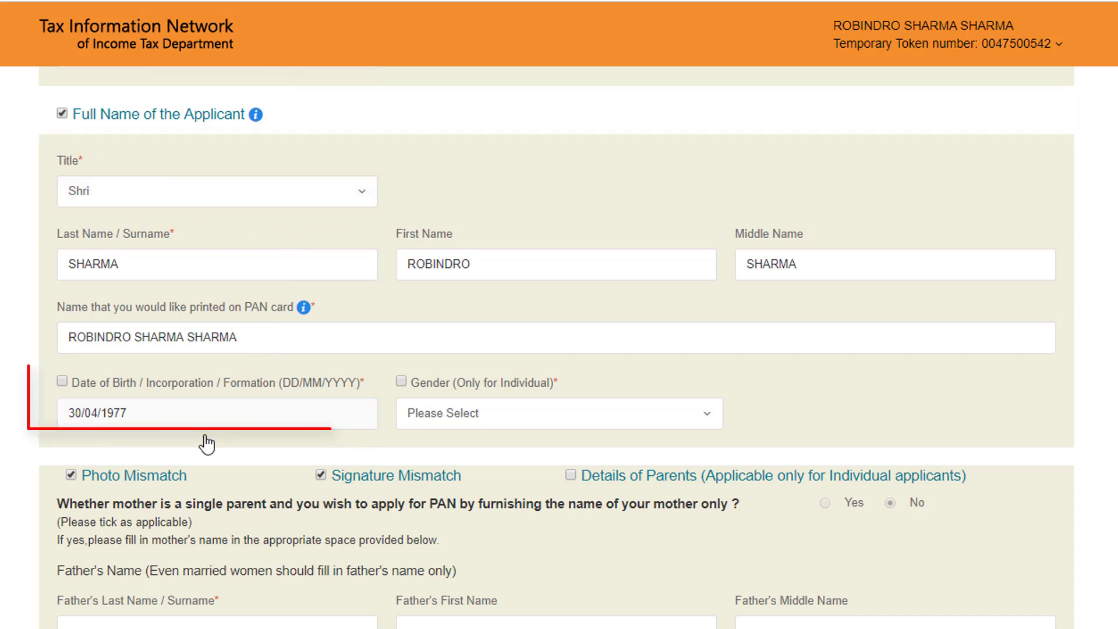
click(183, 411)
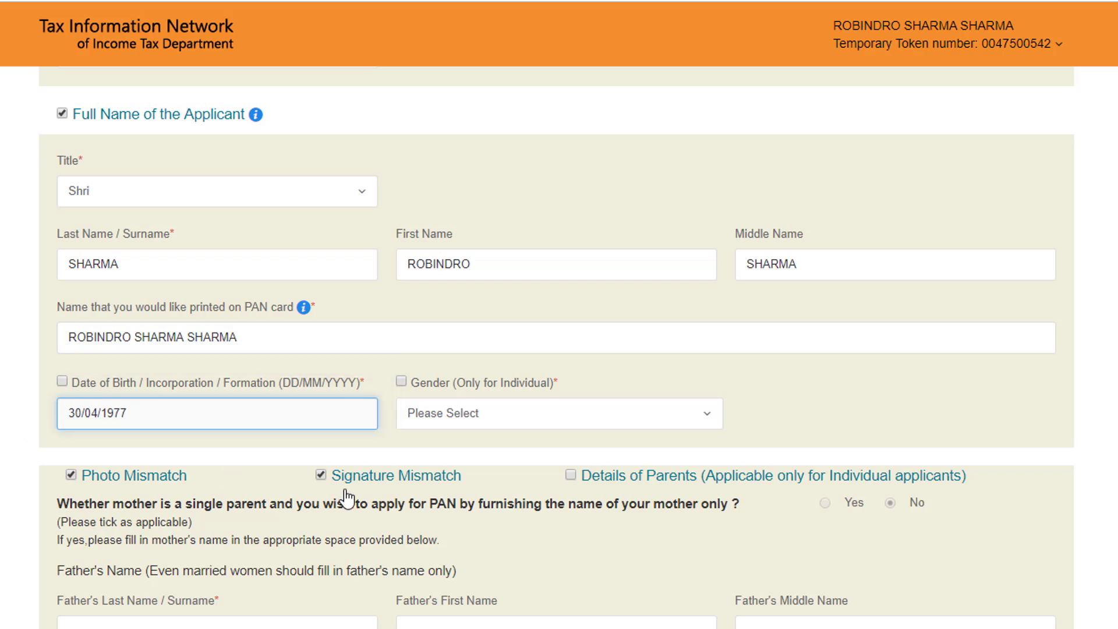
click(675, 428)
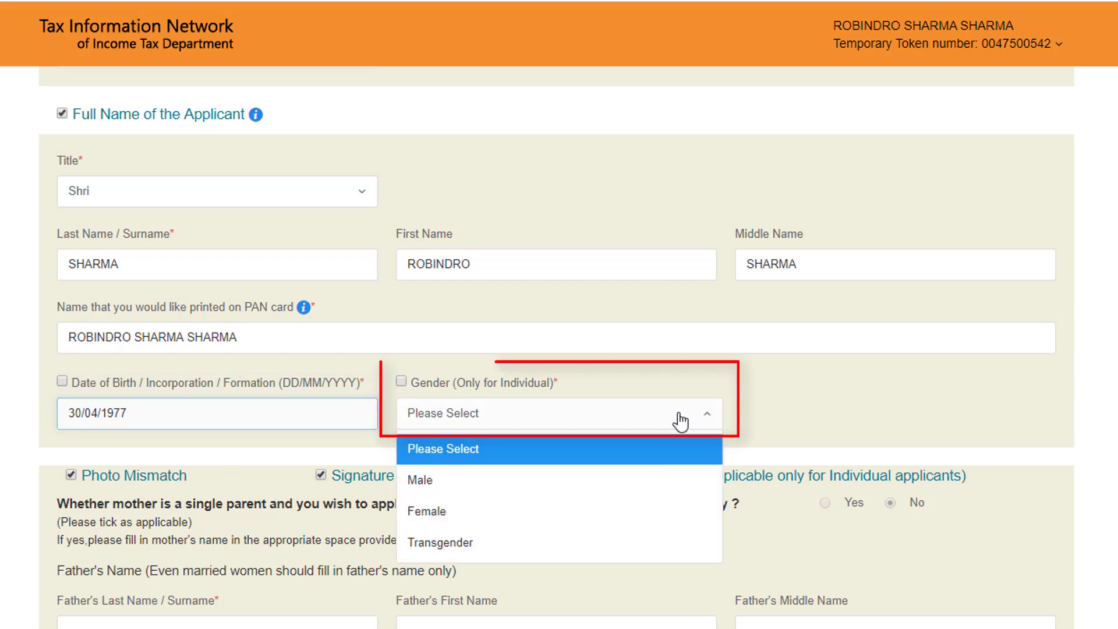
click(449, 484)
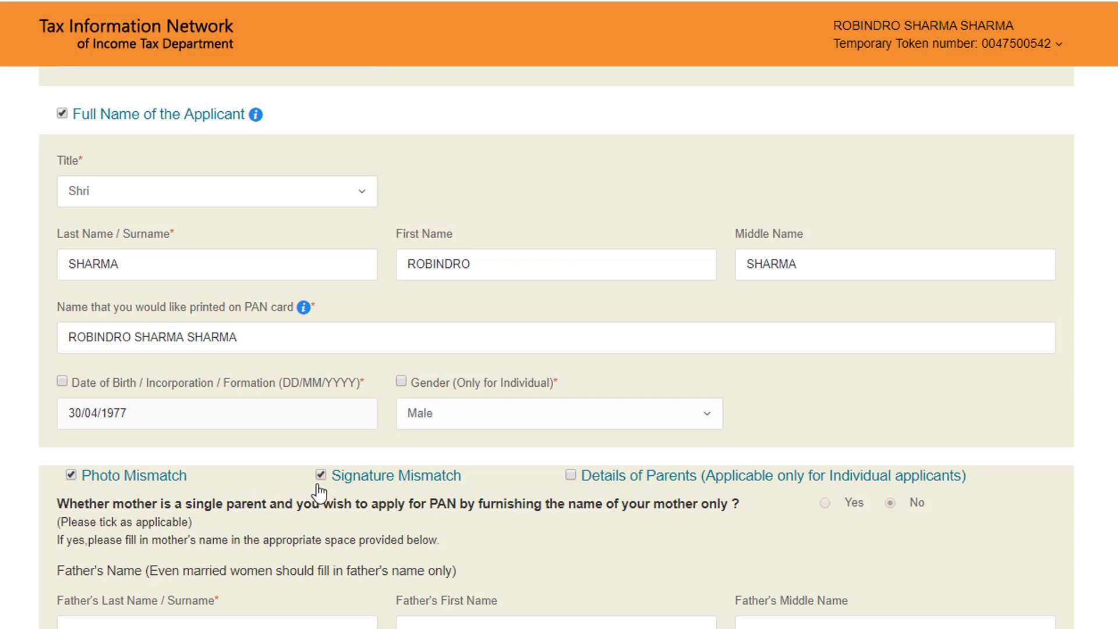
Check the photo mismatch, signature mismatch and parents' name entries, and proceed to the contact and other details.
scroll(335, 507, down, 2)
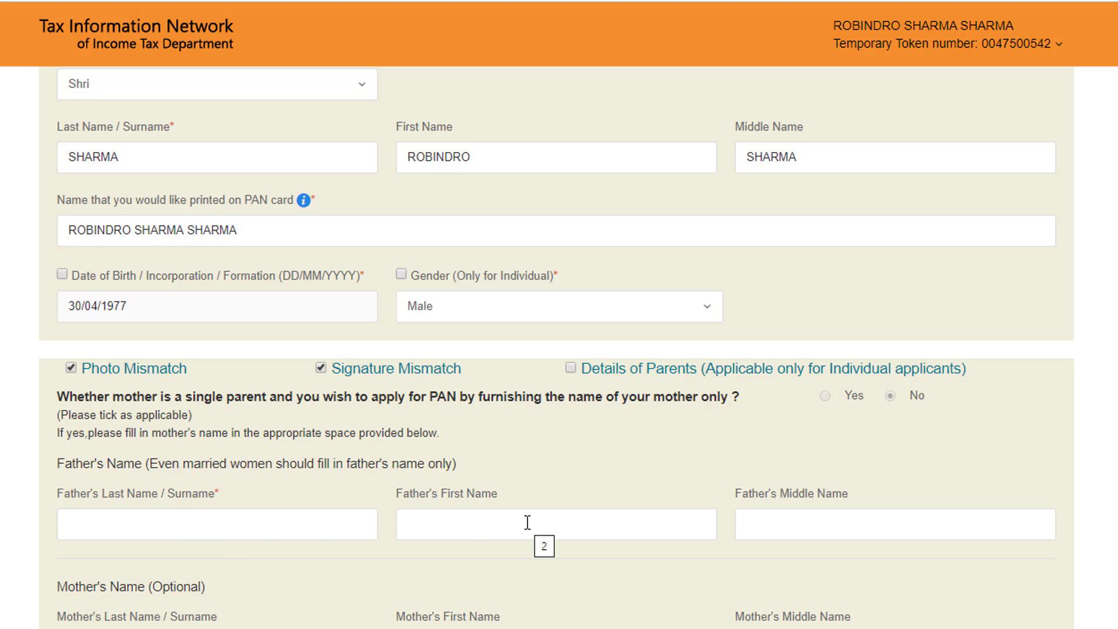
scroll(126, 361, down, 4)
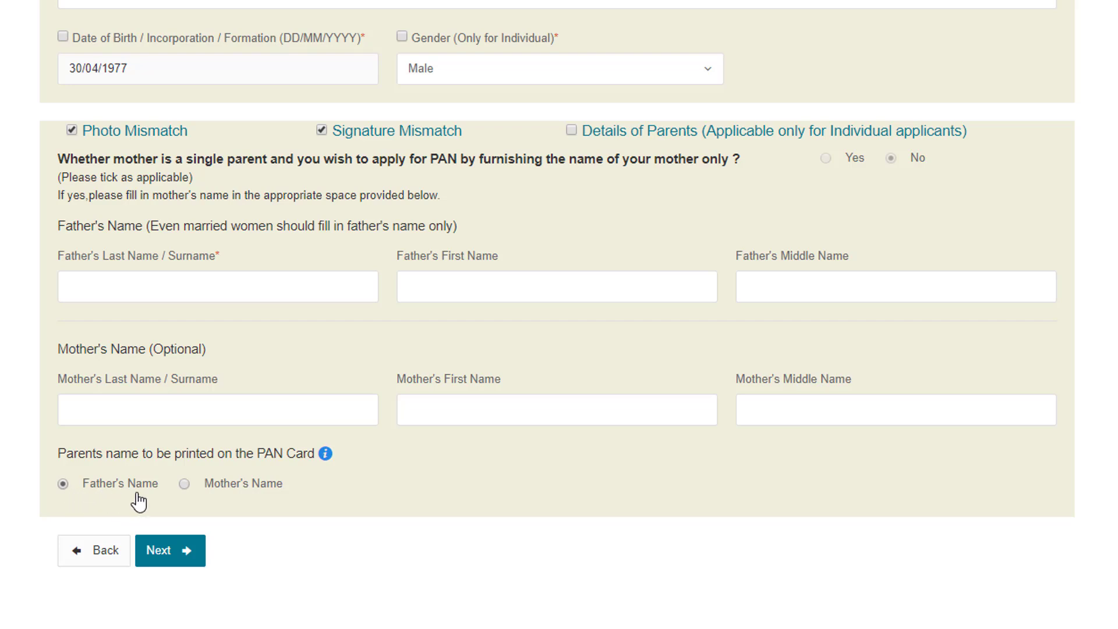
click(171, 548)
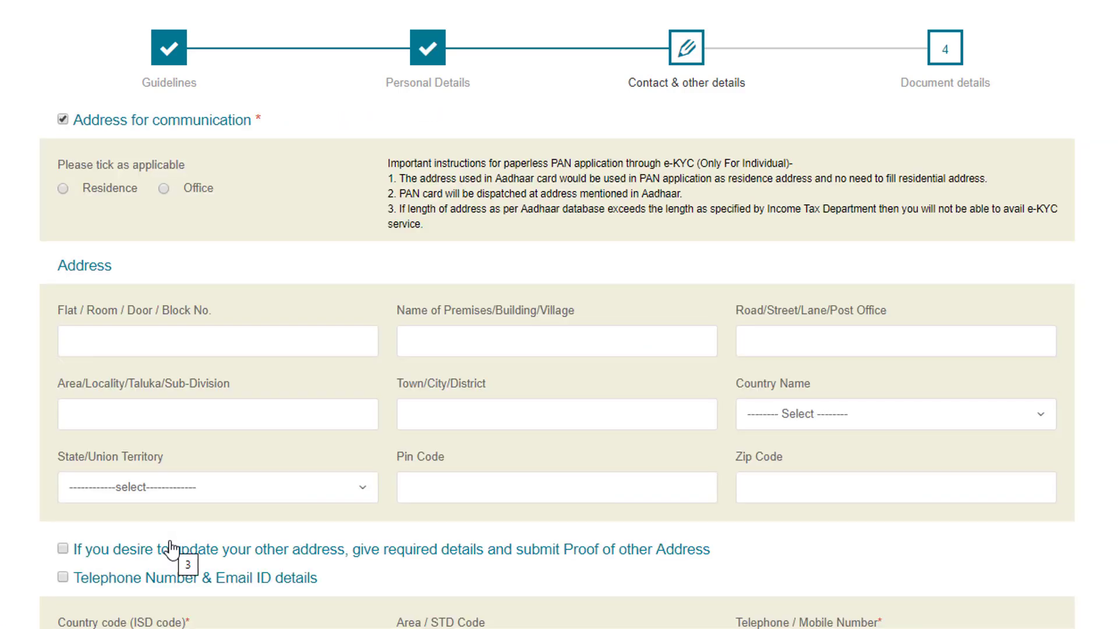
Choose Residence as the address for communication and fill in the applicant's postal address.
scroll(205, 414, down, 2)
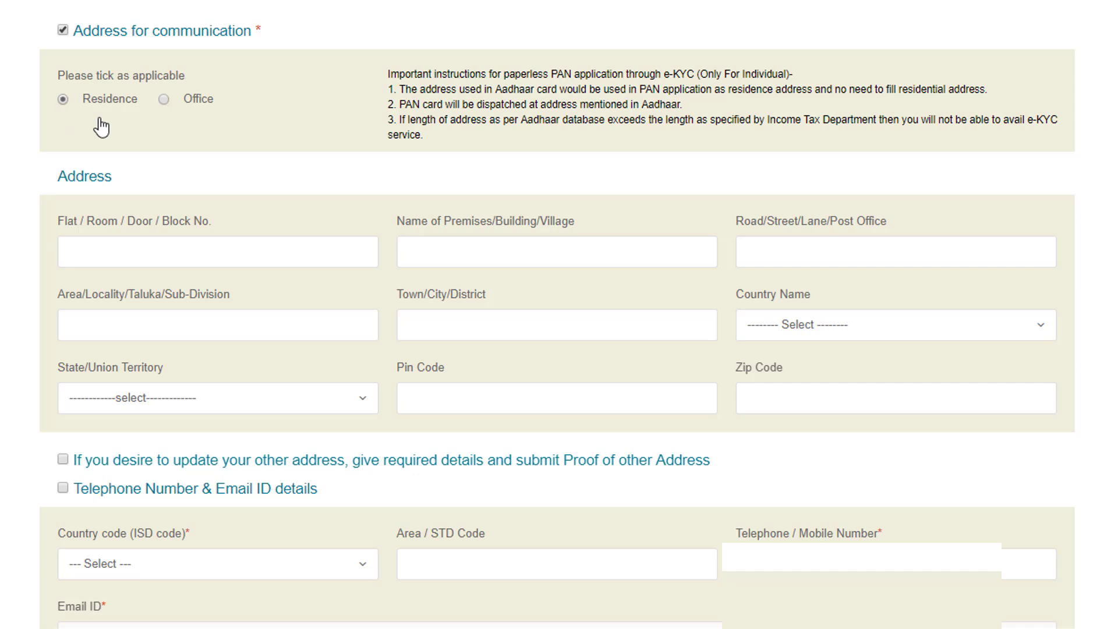
scroll(274, 68, down, 5)
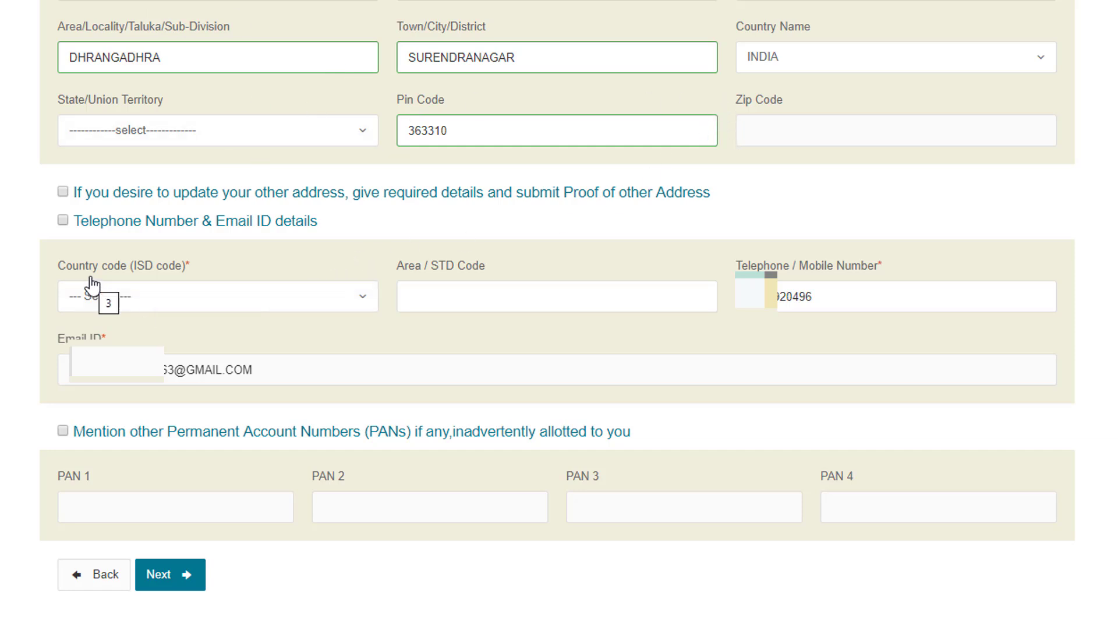
Set the telephone country code (ISD code) to INDIA (91).
click(360, 299)
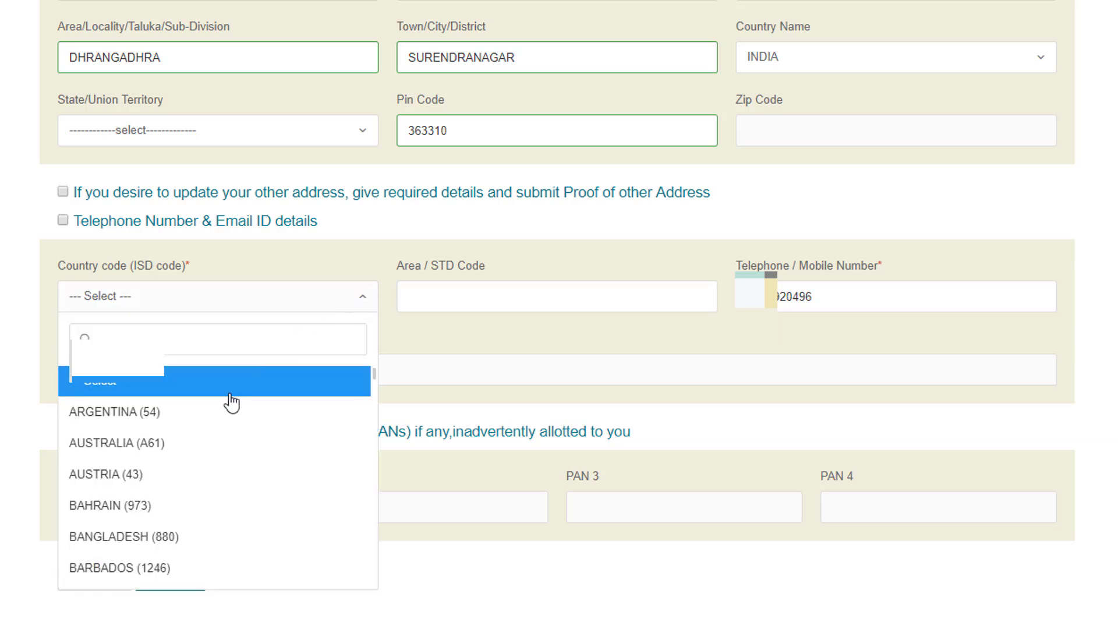
scroll(219, 454, down, 20)
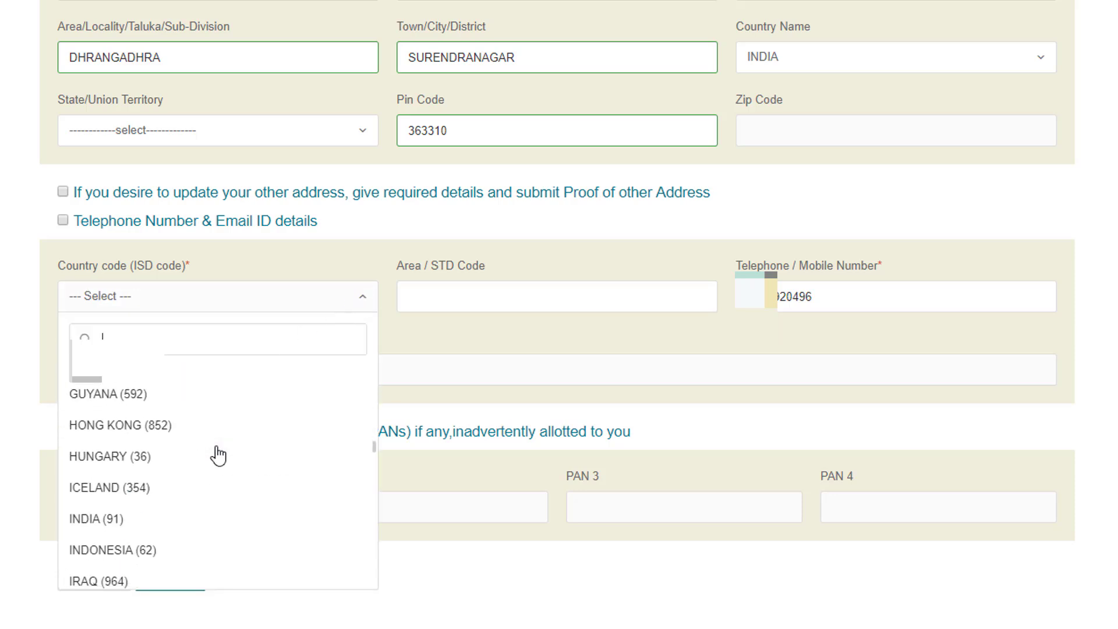
click(136, 518)
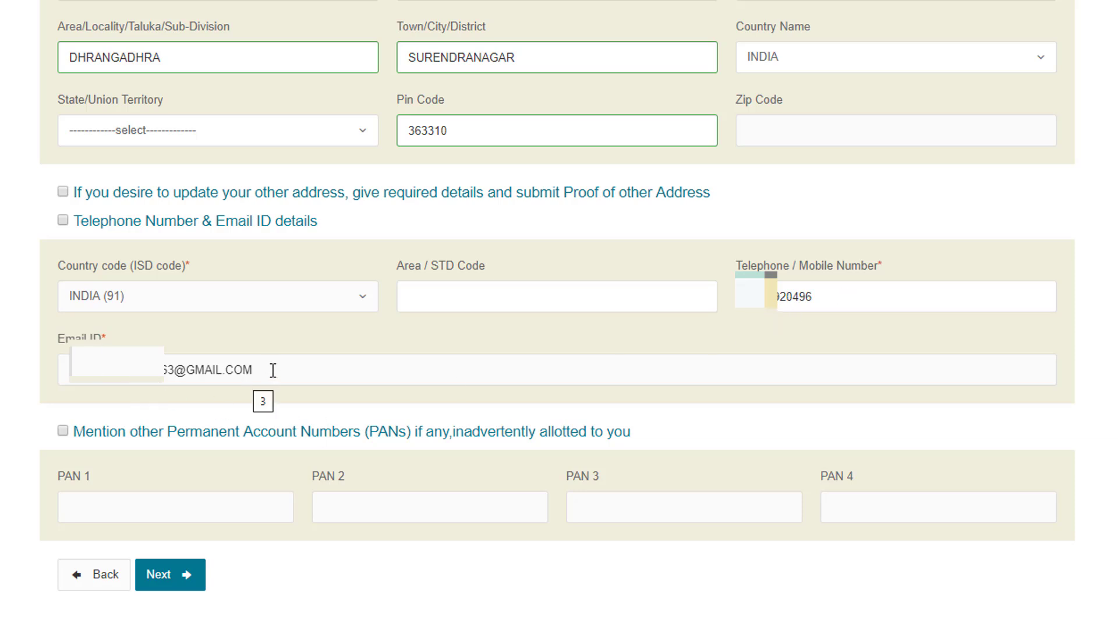
Review the applicant's address, mobile number and e-mail entries, and proceed to the document details.
scroll(64, 289, up, 1)
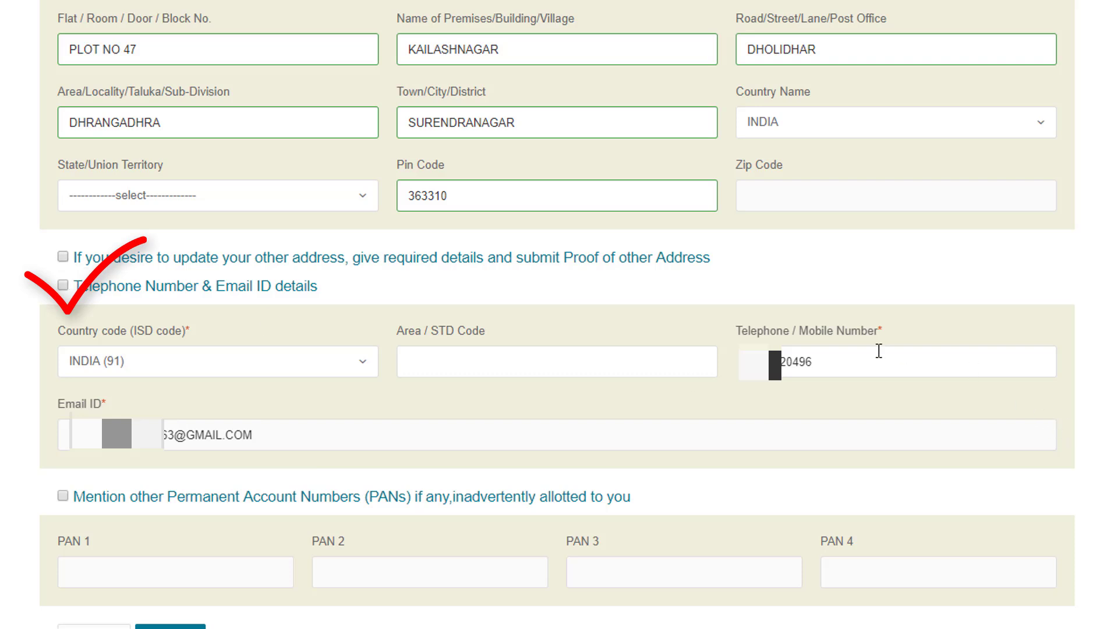
click(820, 359)
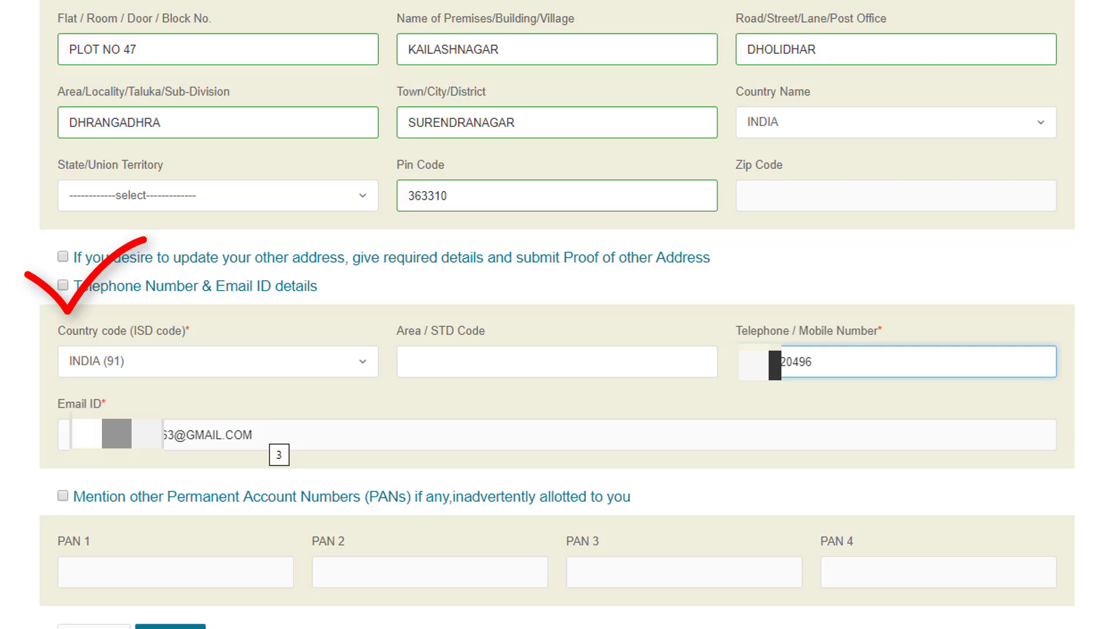
scroll(383, 421, down, 3)
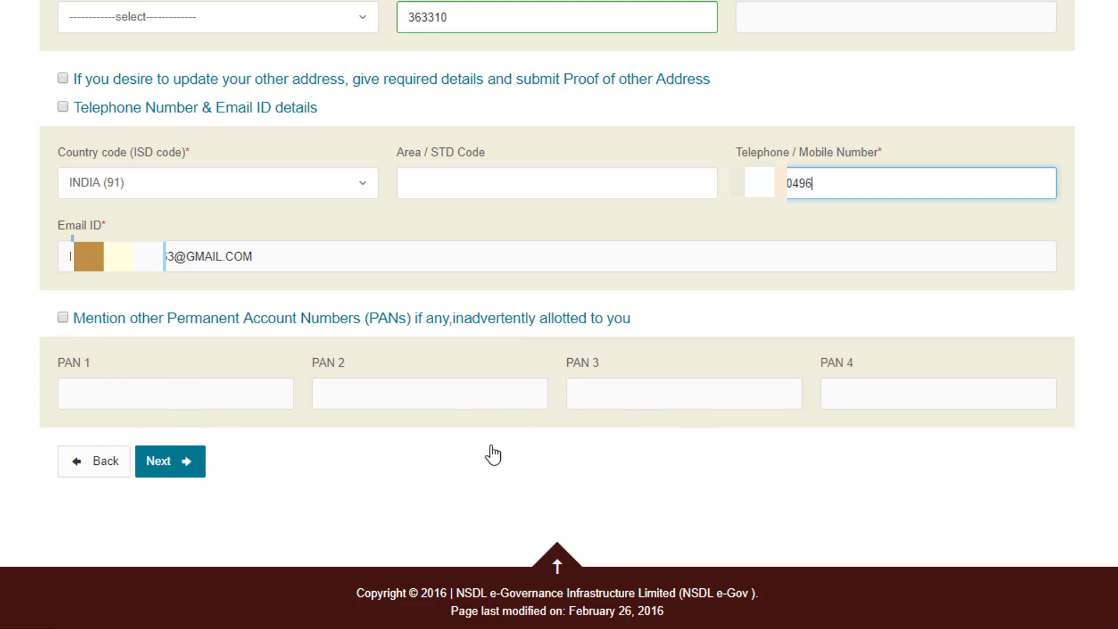
scroll(334, 489, up, 5)
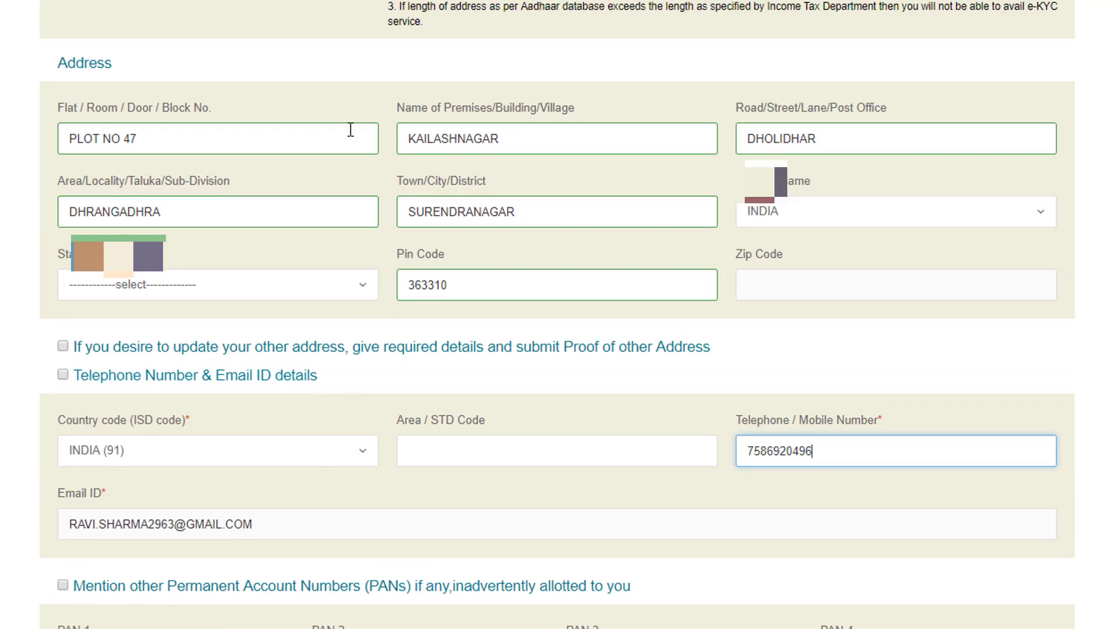
scroll(378, 500, down, 5)
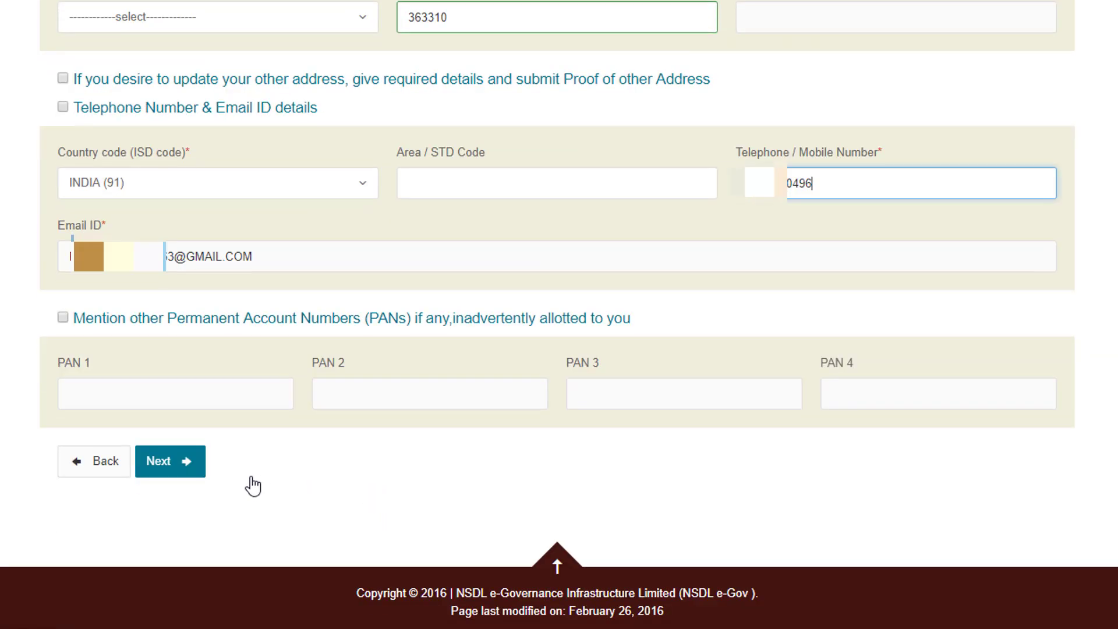
click(168, 461)
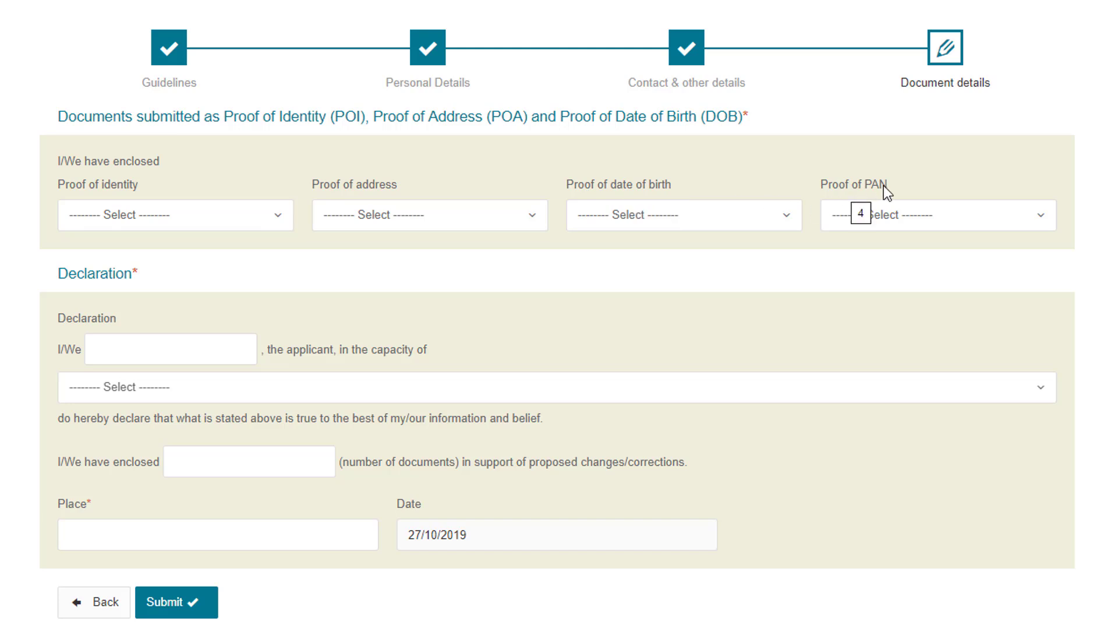
Set the proof of identity to Driving License and the proof of address to Elector's photo identity card.
click(241, 220)
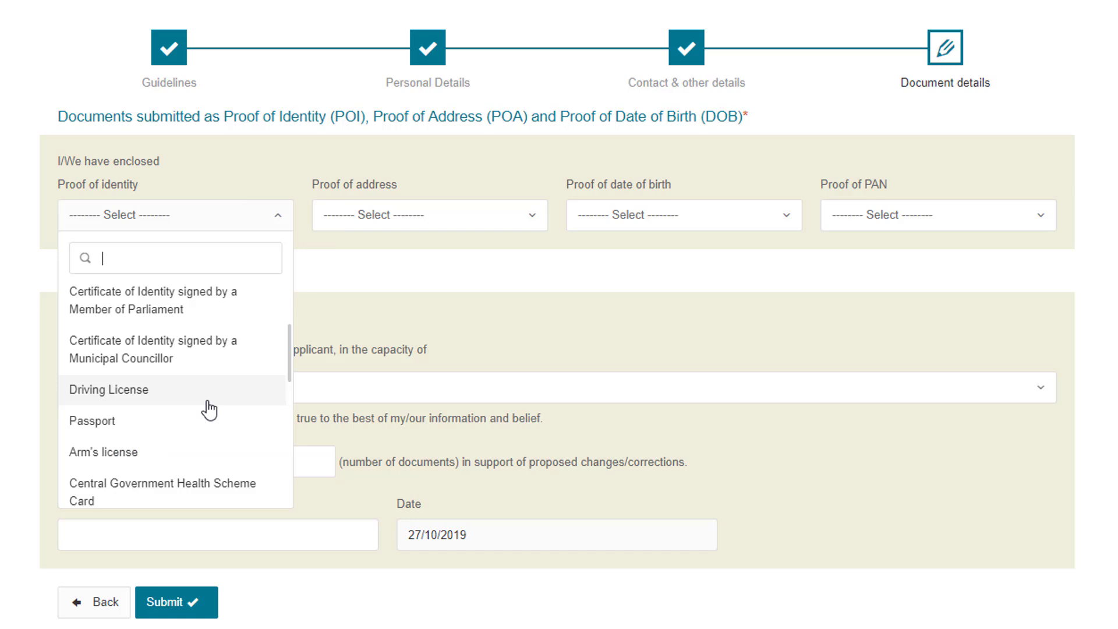
click(146, 396)
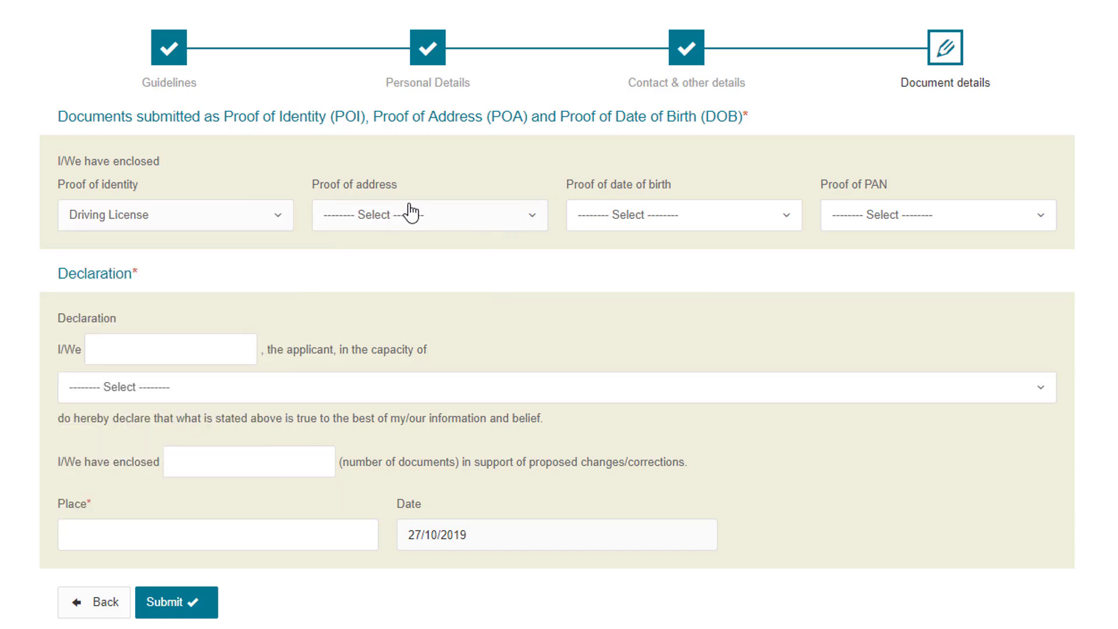
click(457, 216)
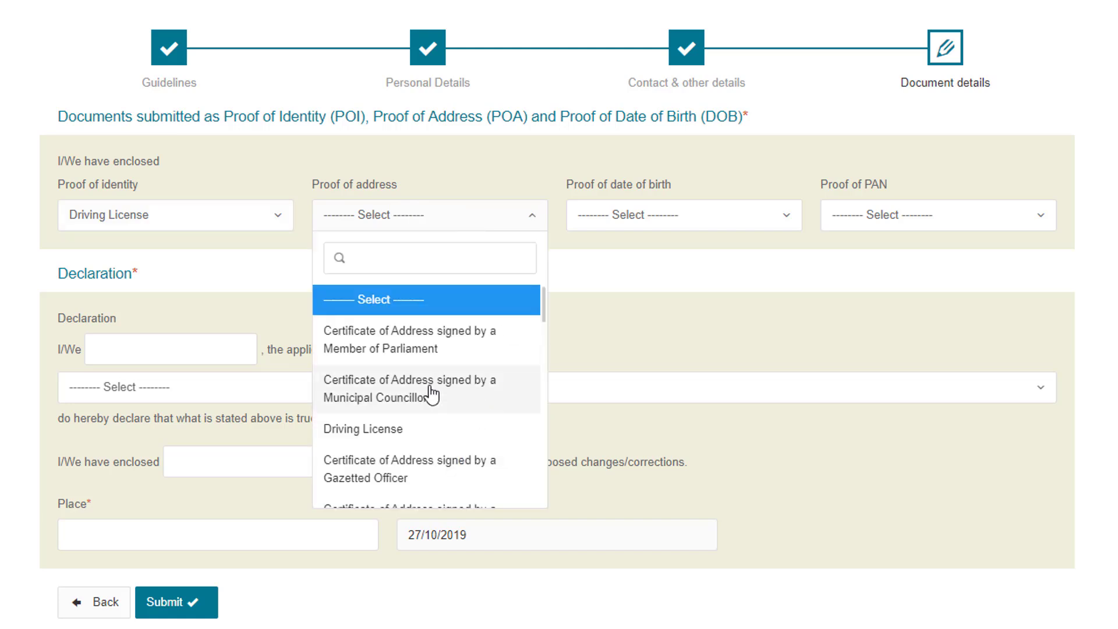
scroll(431, 396, down, 2)
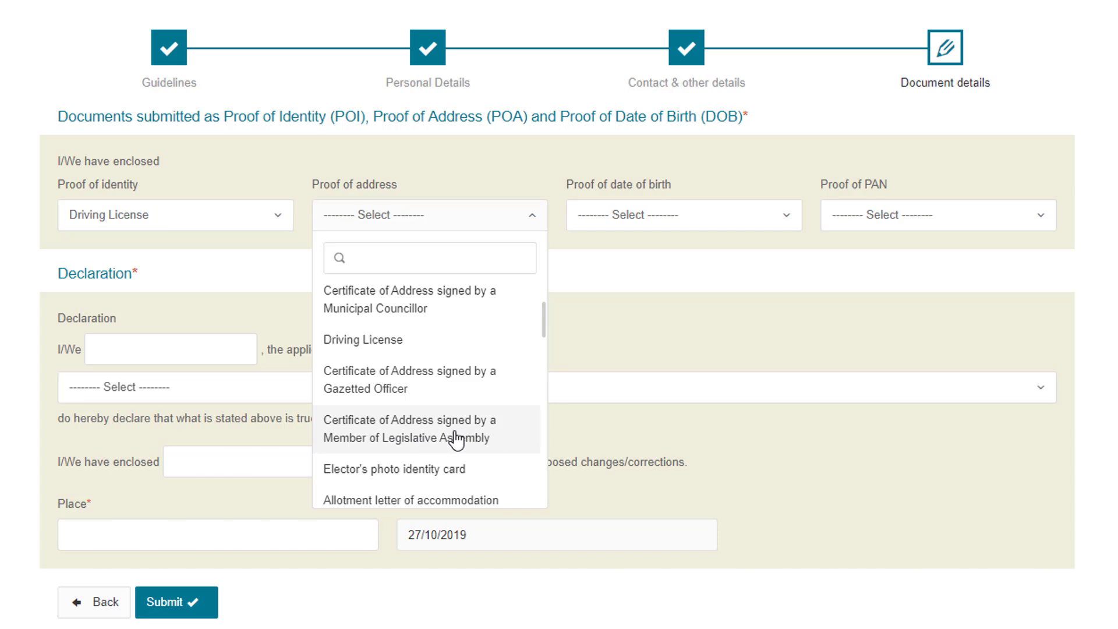
scroll(456, 446, down, 4)
scroll(456, 441, down, 6)
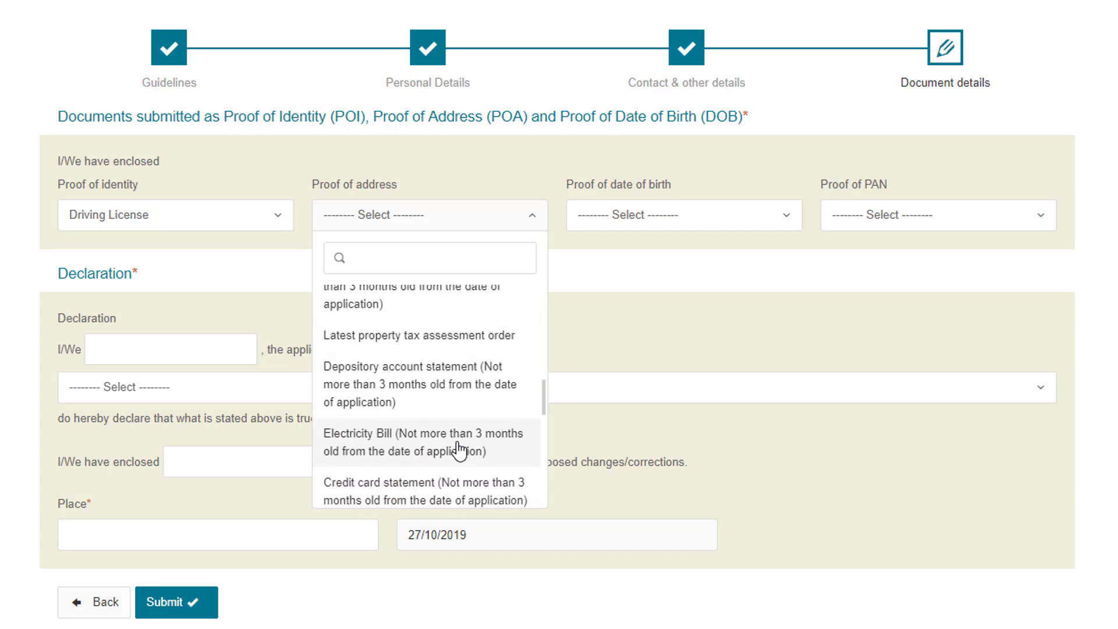
scroll(458, 448, down, 3)
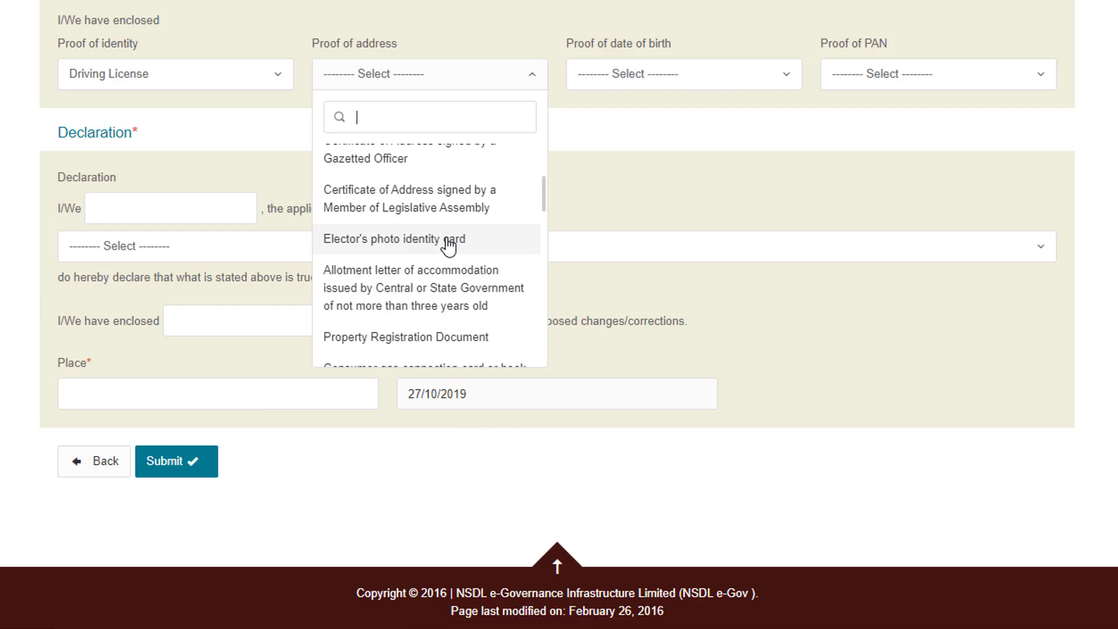
click(449, 245)
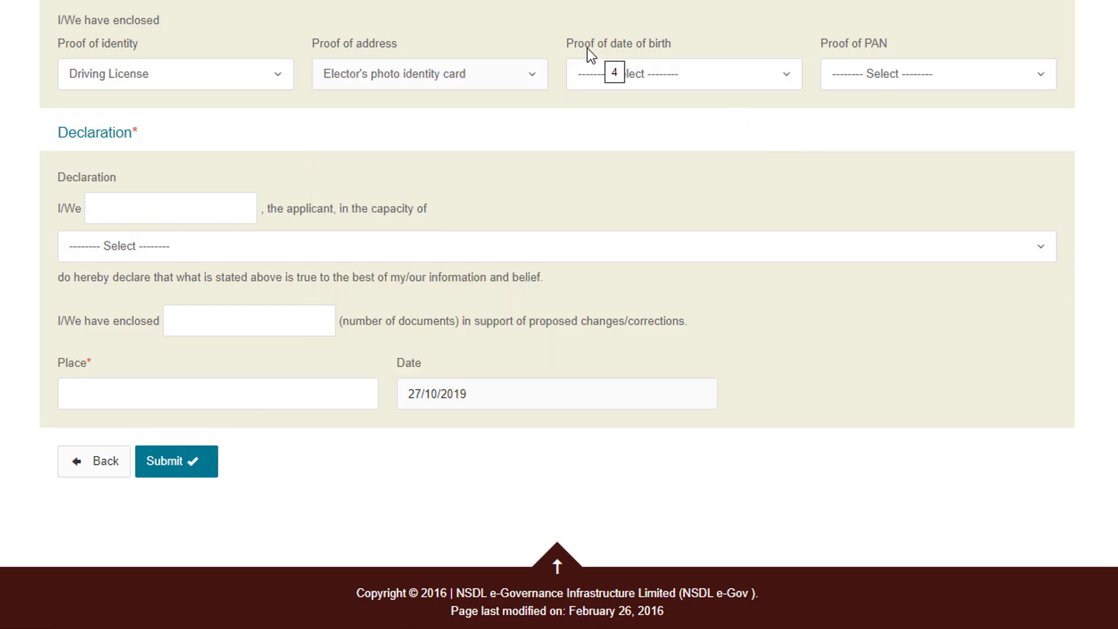
Set the proof of date of birth to Elector's photo identity card and the proof of PAN to Copy of Pan Card.
click(725, 74)
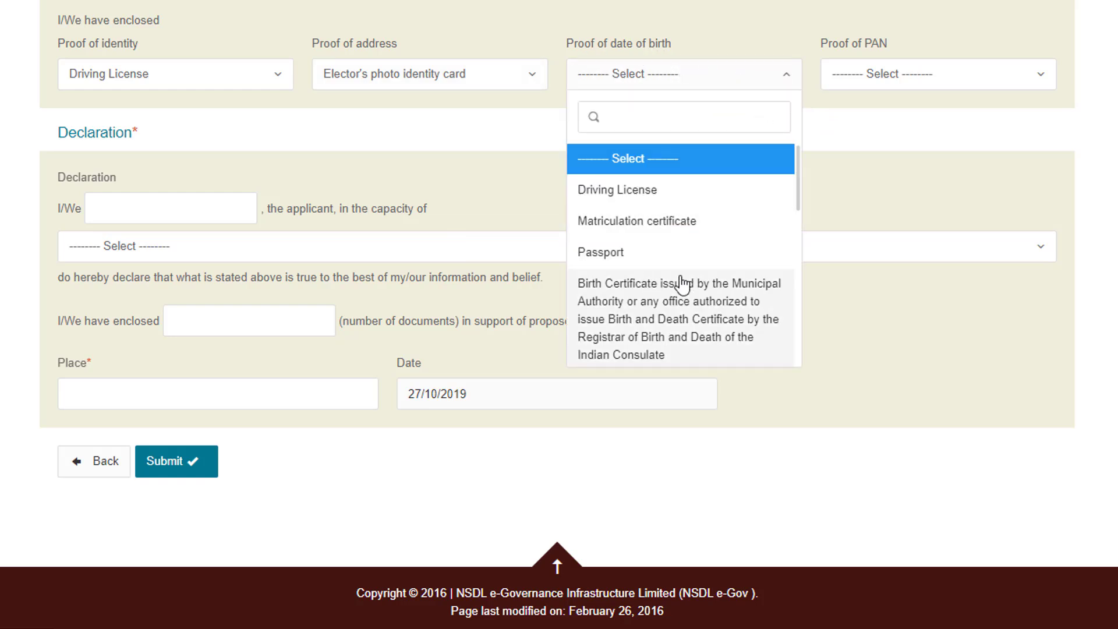
scroll(699, 287, down, 1)
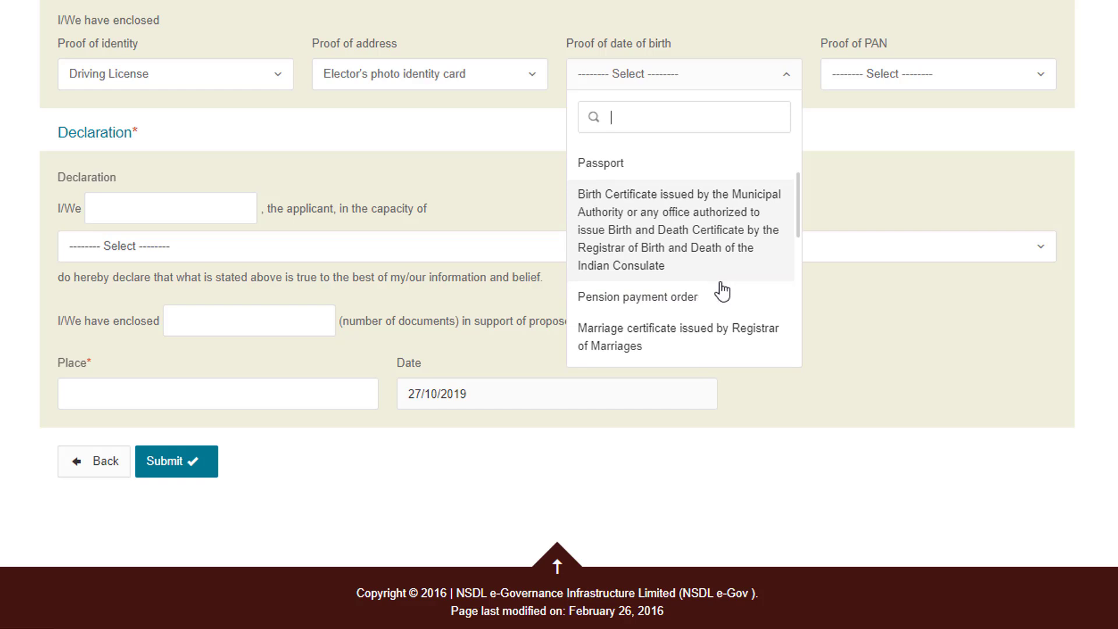
scroll(720, 289, down, 2)
scroll(722, 290, down, 2)
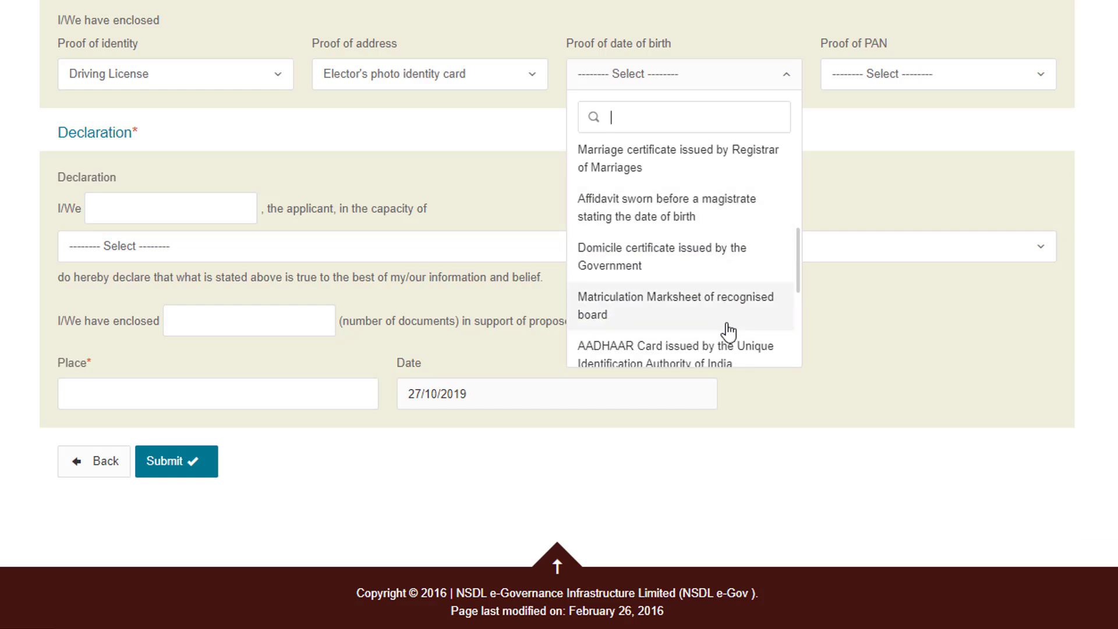
scroll(698, 285, down, 2)
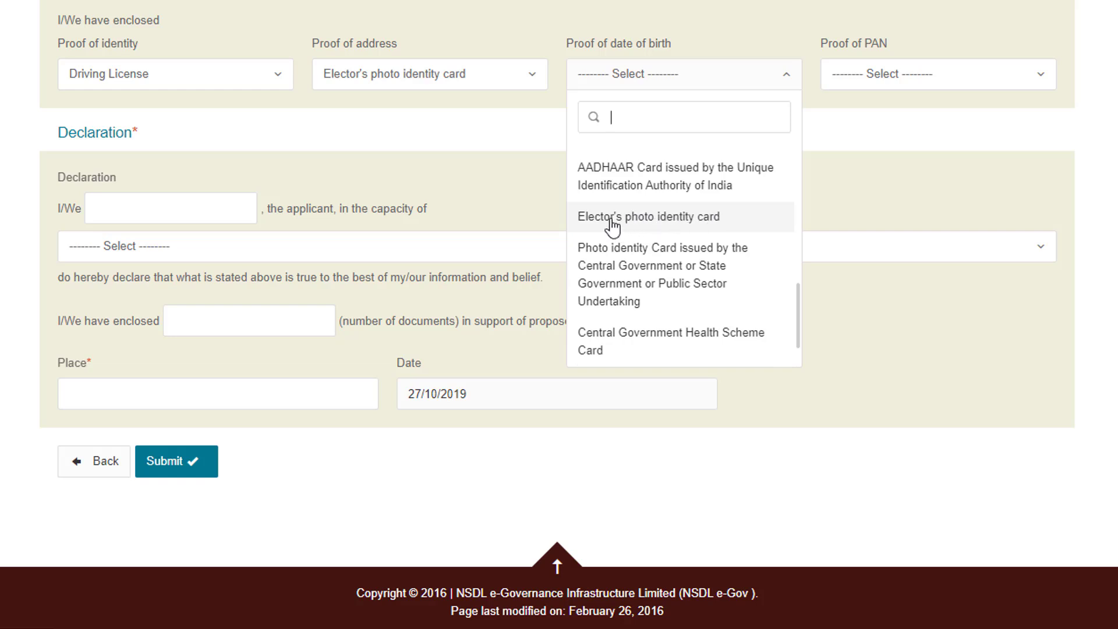
click(621, 222)
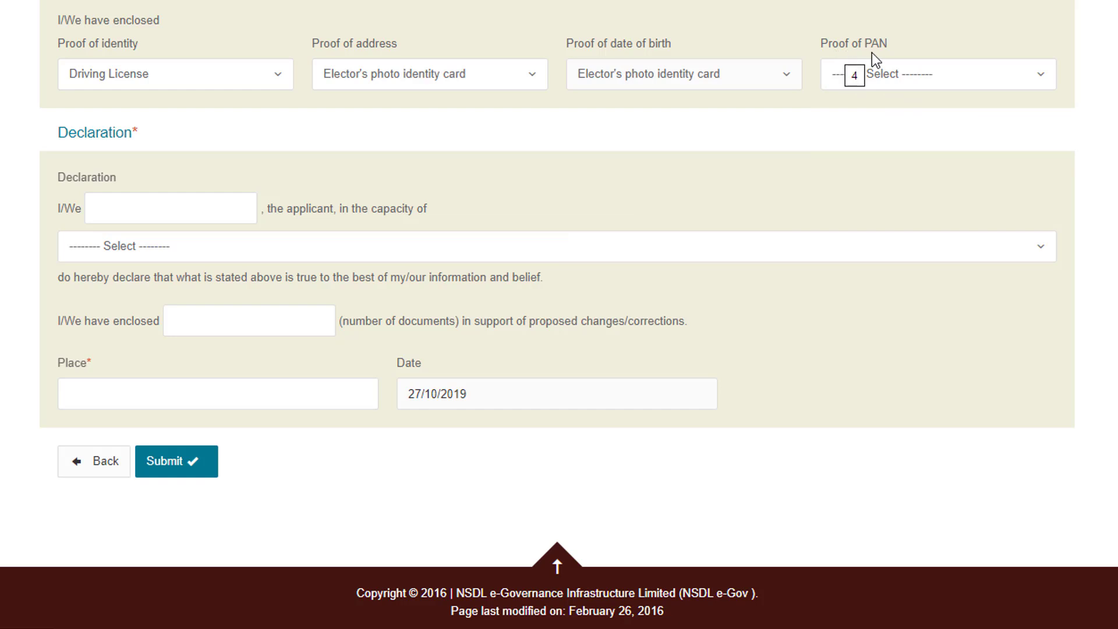
click(857, 73)
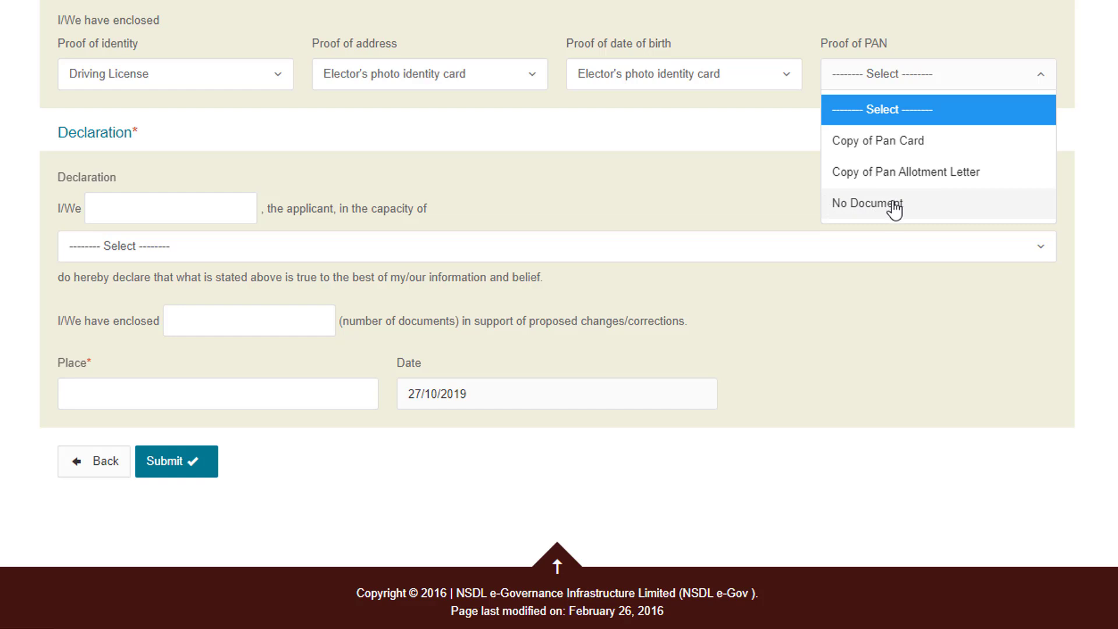
click(872, 147)
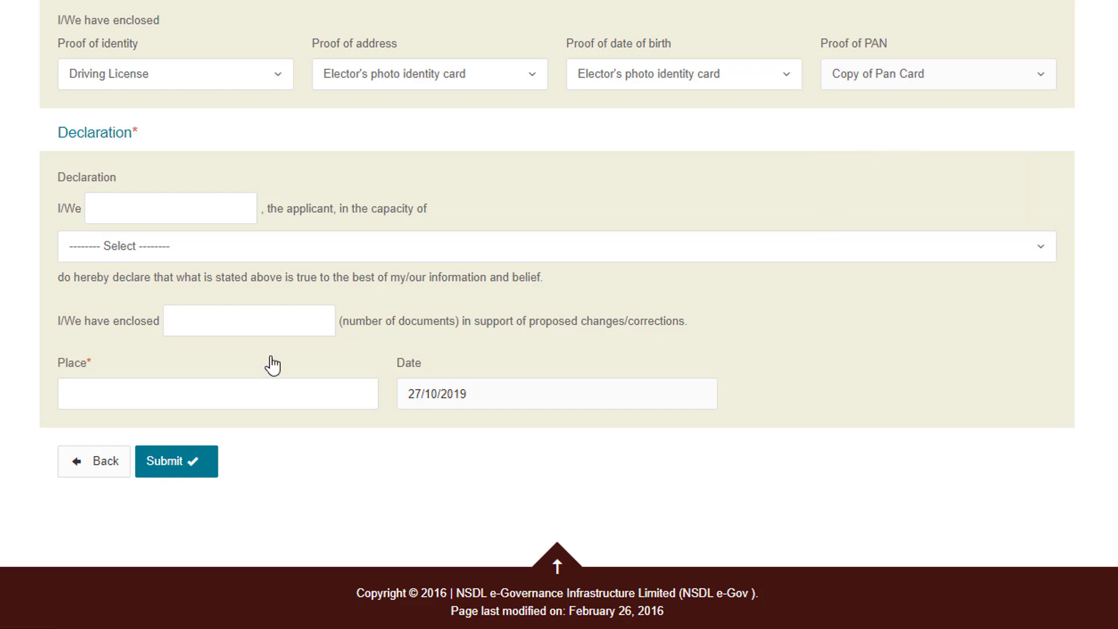
Complete the declaration with the applicant's full name, capacity Himself/Herself, 3 enclosed documents and the place, and submit the form.
click(147, 209)
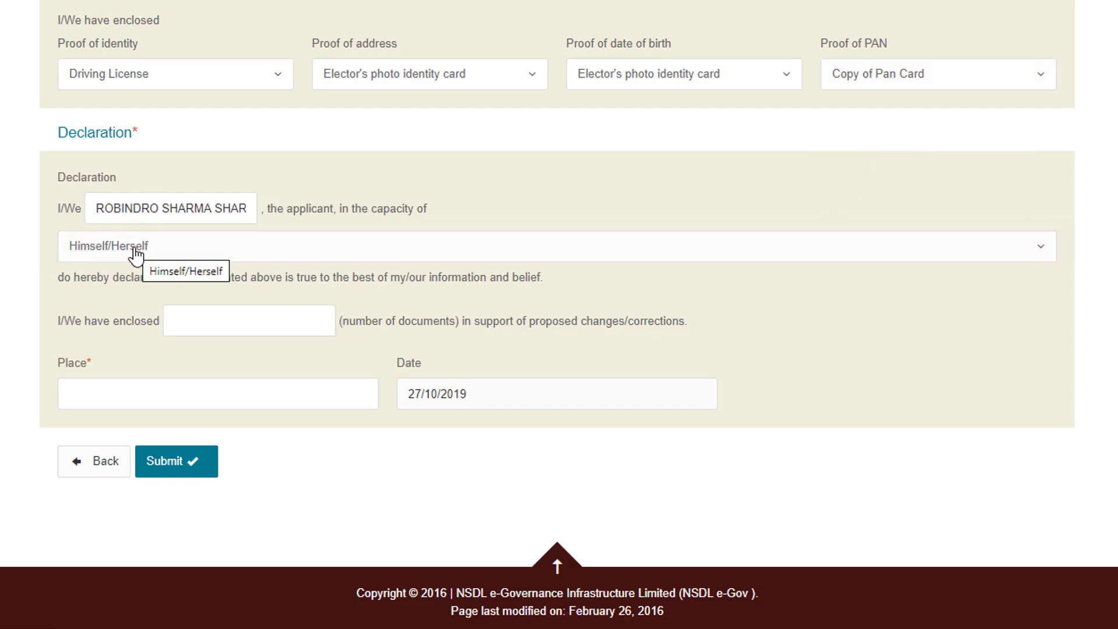
key(Tab)
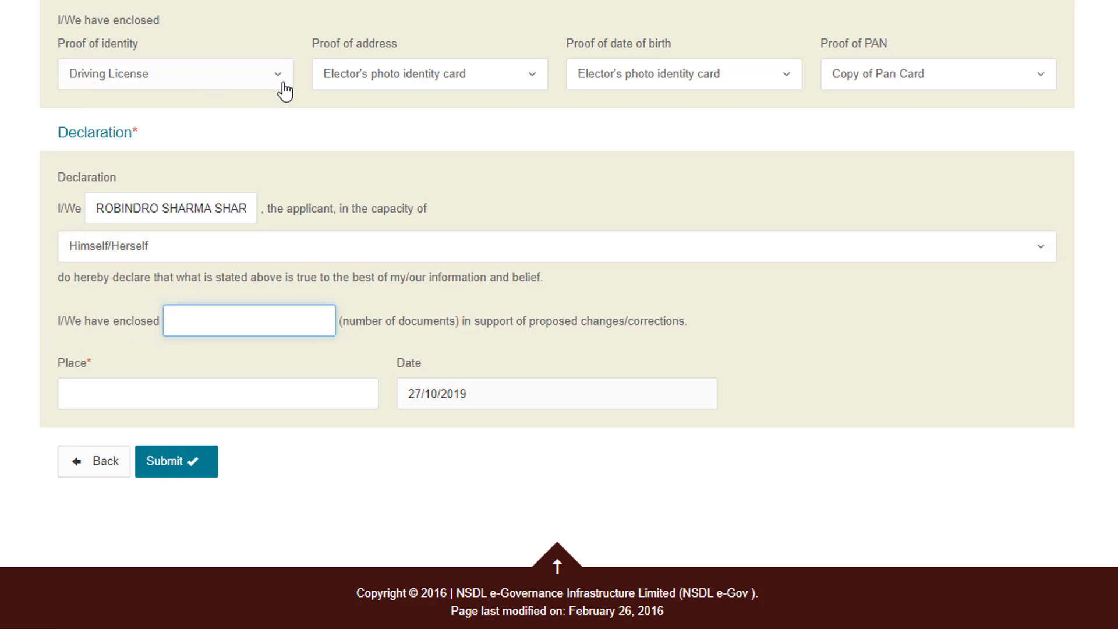
text(3)
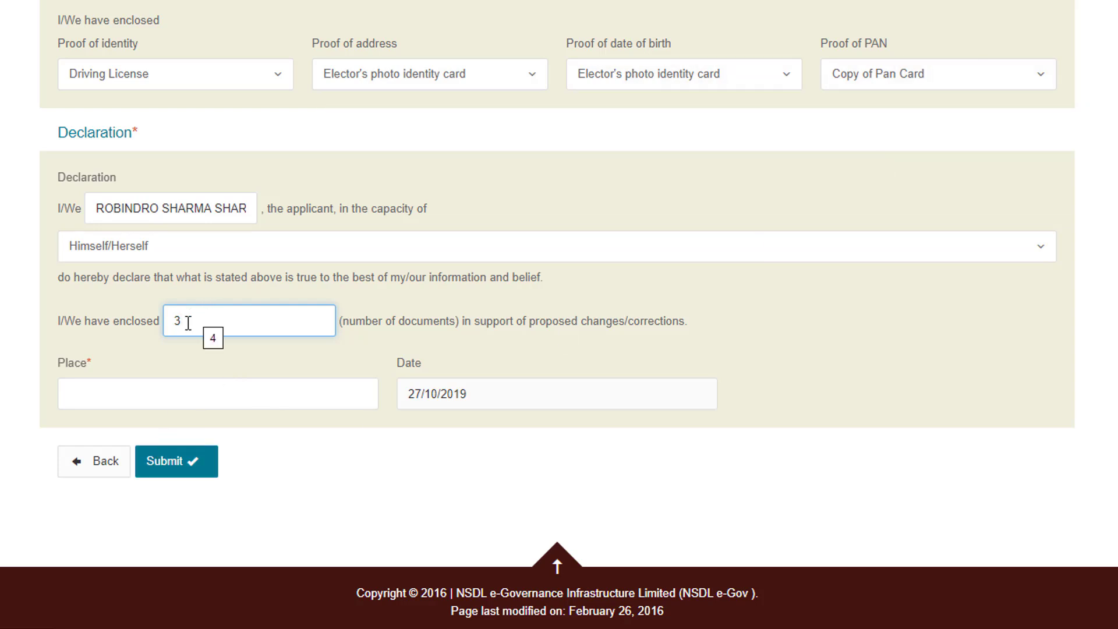
click(179, 392)
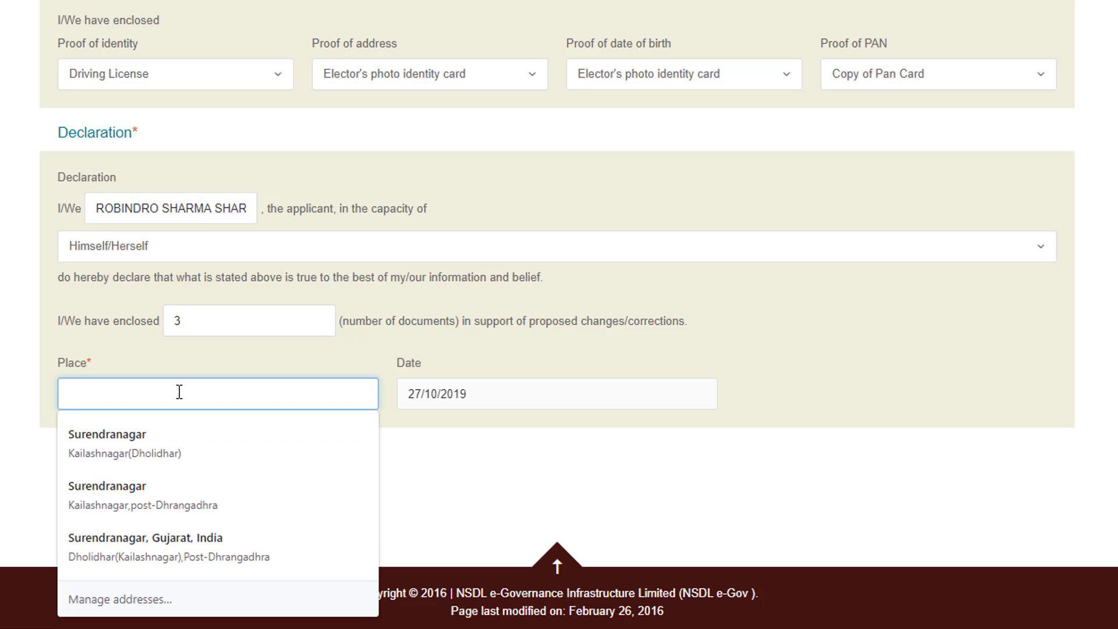
text(MANIPUR)
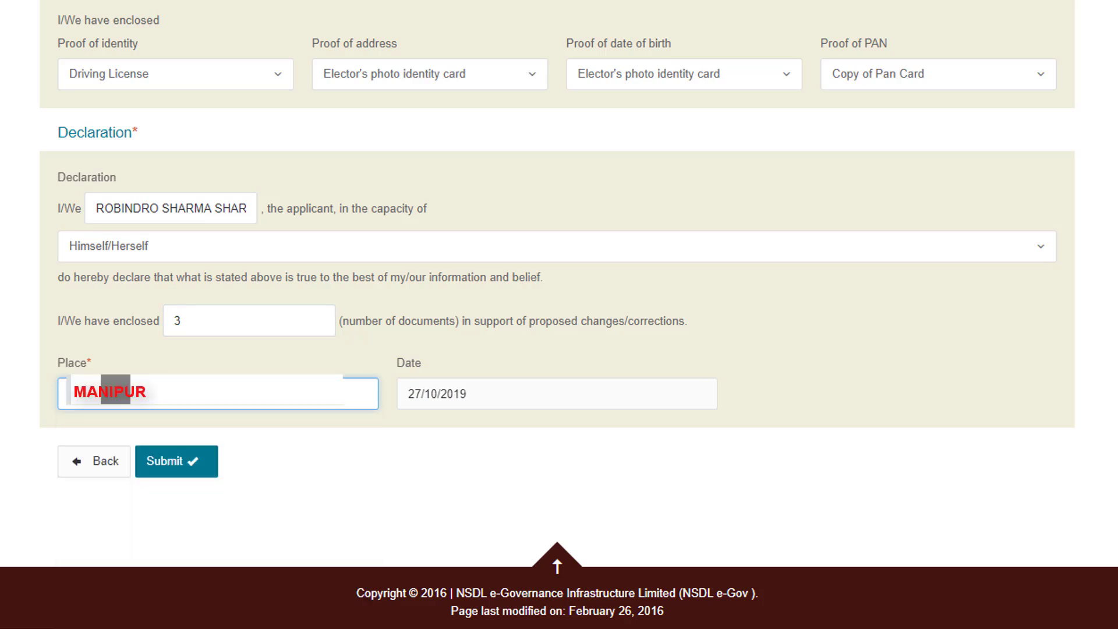
click(162, 461)
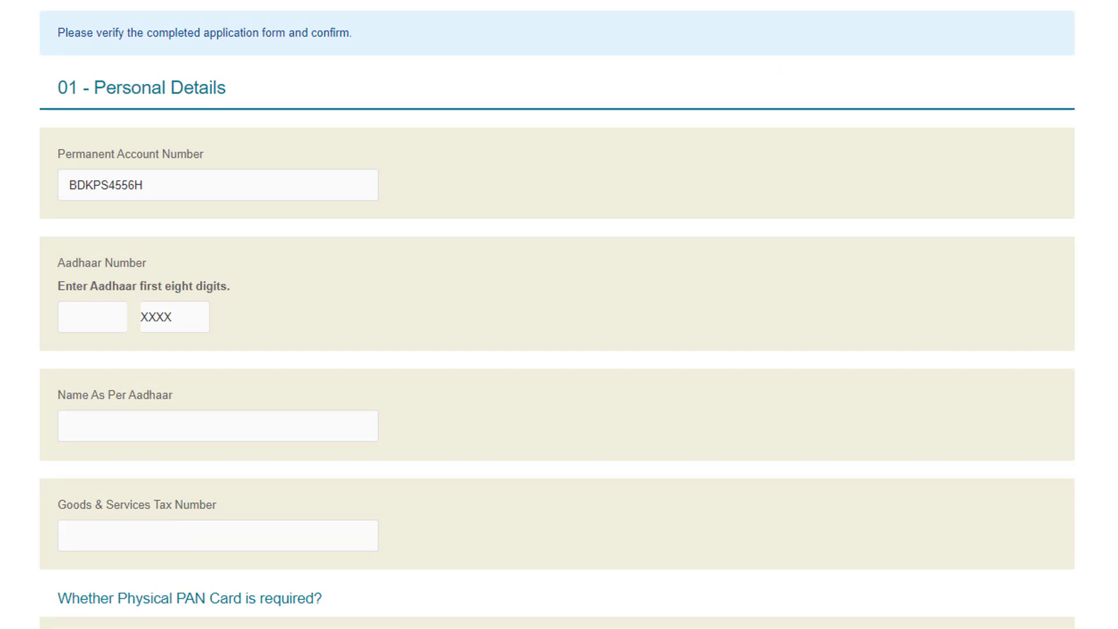
Review the personal, contact, document and declaration details of the completed application, and proceed to the payment page.
scroll(832, 457, down, 10)
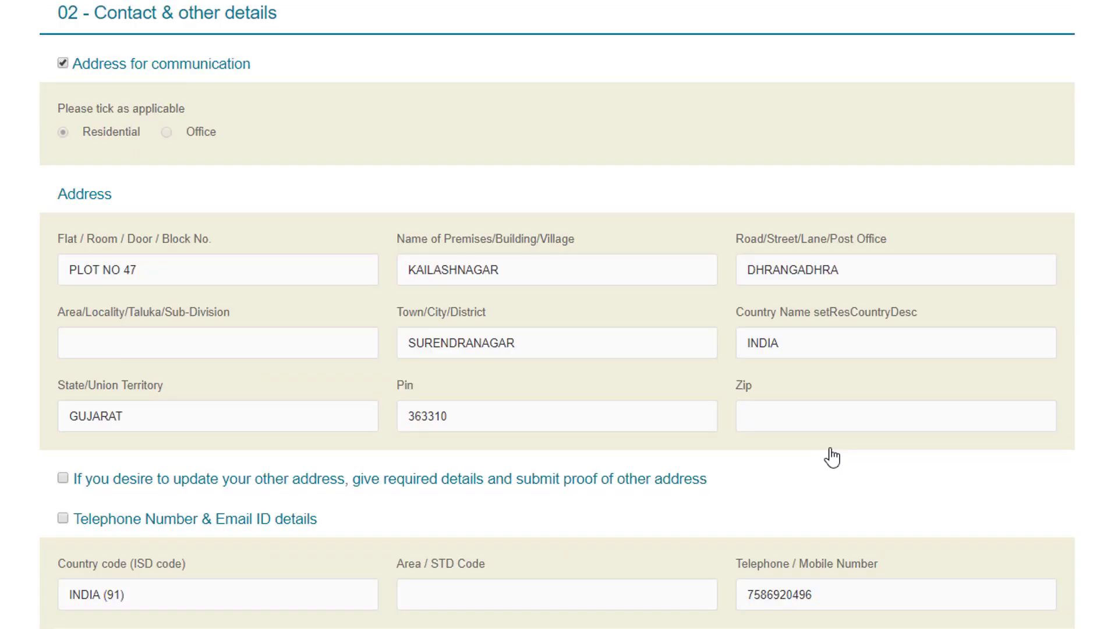
scroll(751, 437, down, 5)
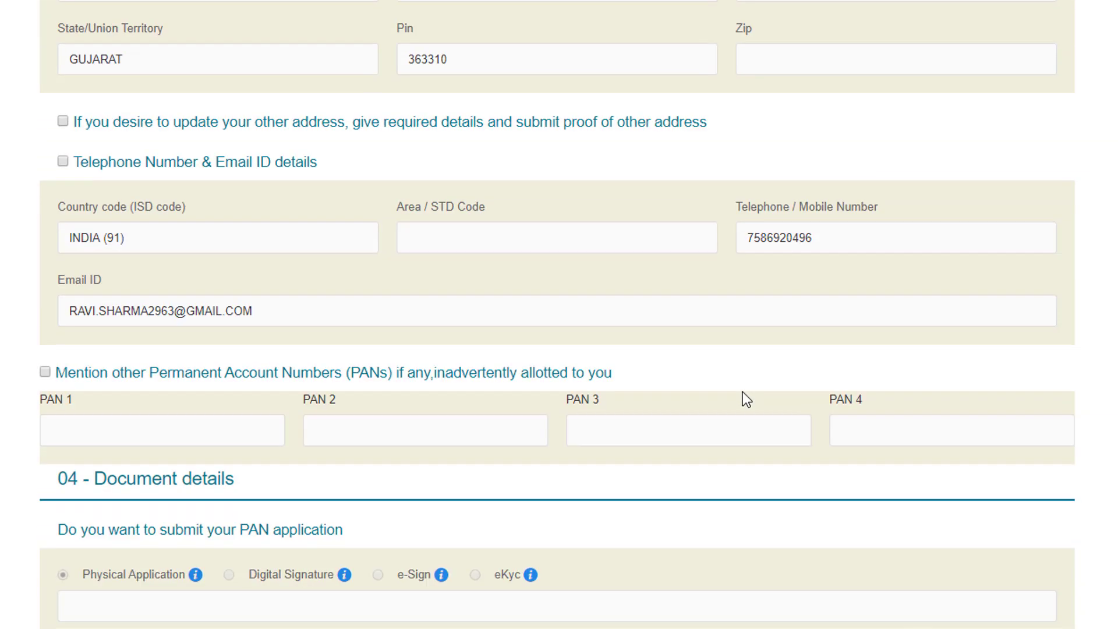
scroll(744, 401, down, 8)
scroll(743, 401, up, 10)
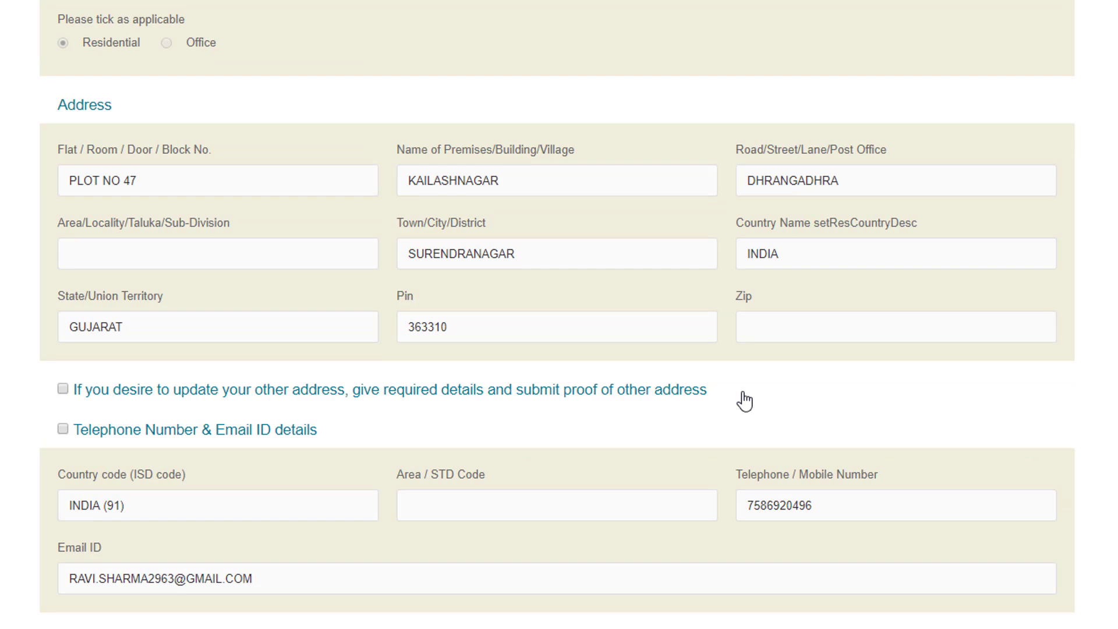
scroll(743, 401, down, 6)
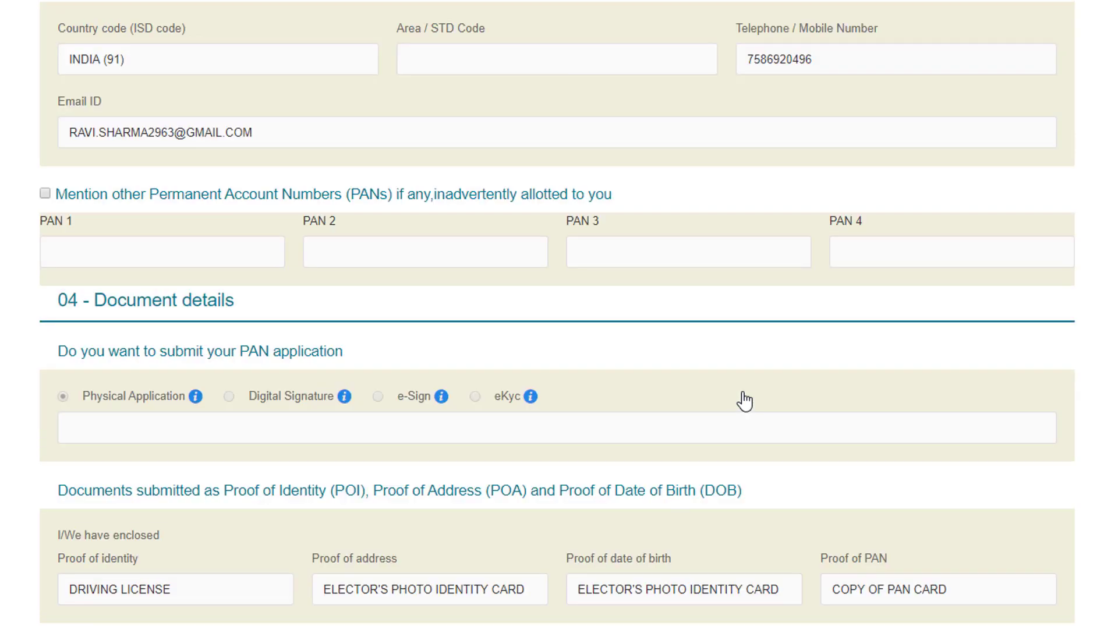
scroll(743, 401, down, 5)
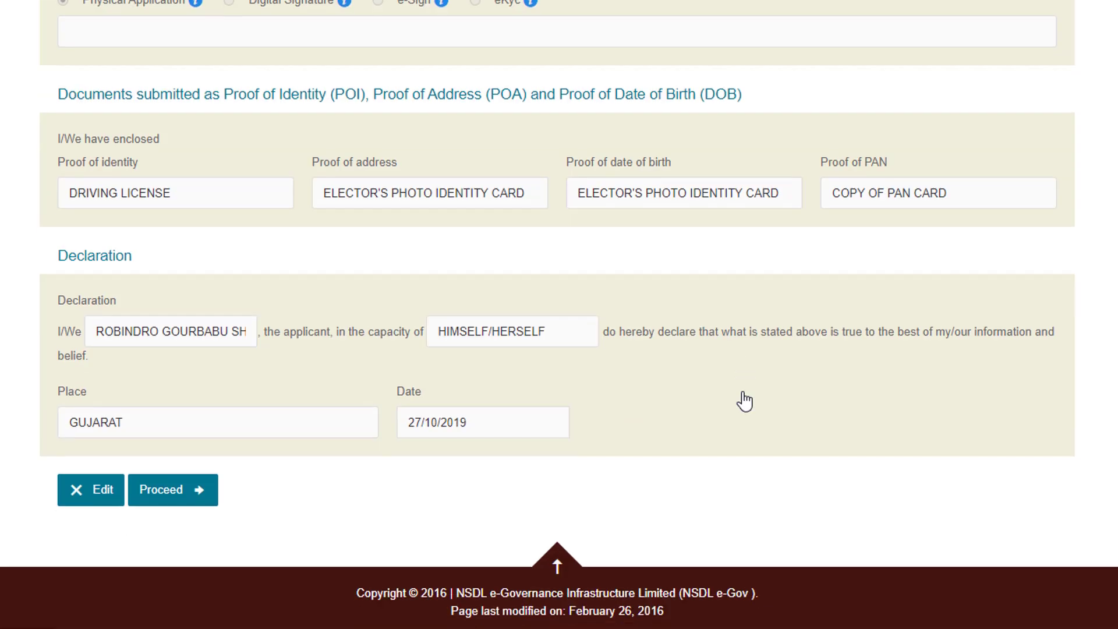
click(175, 489)
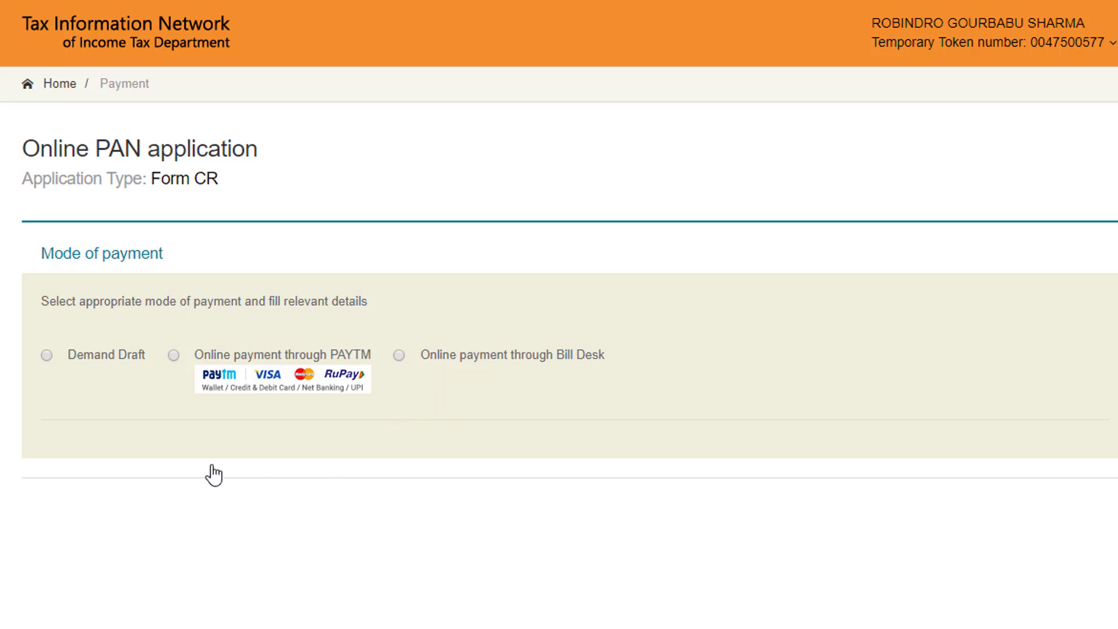
Choose Demand Draft as the mode of payment, with the draft dated 26/10/2019 and drawn on SBI.
click(47, 356)
click(140, 503)
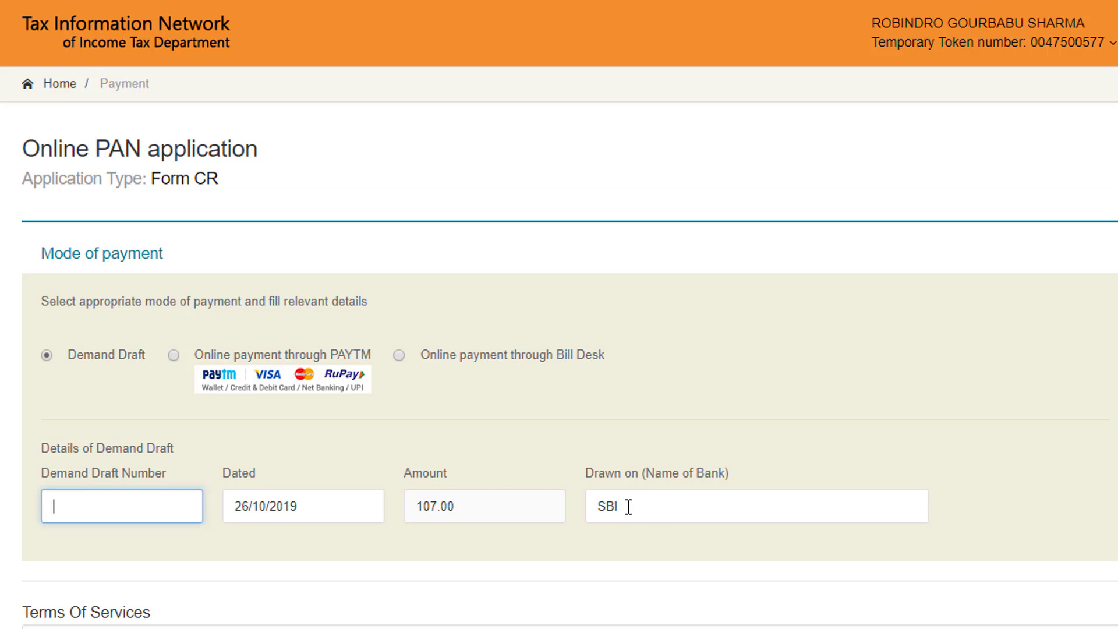
scroll(628, 507, down, 4)
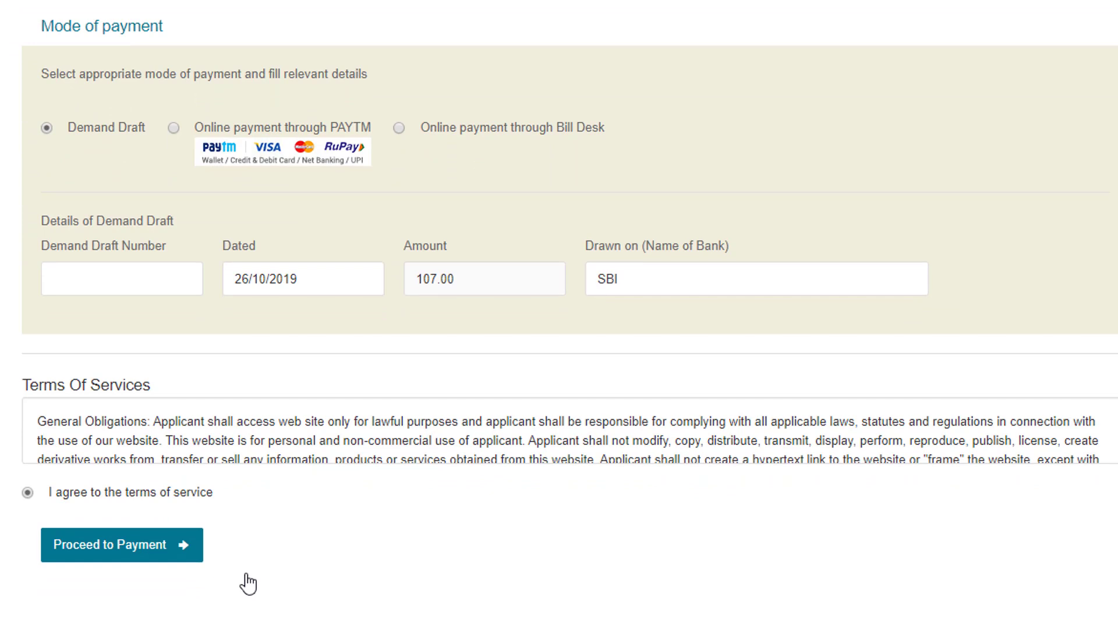